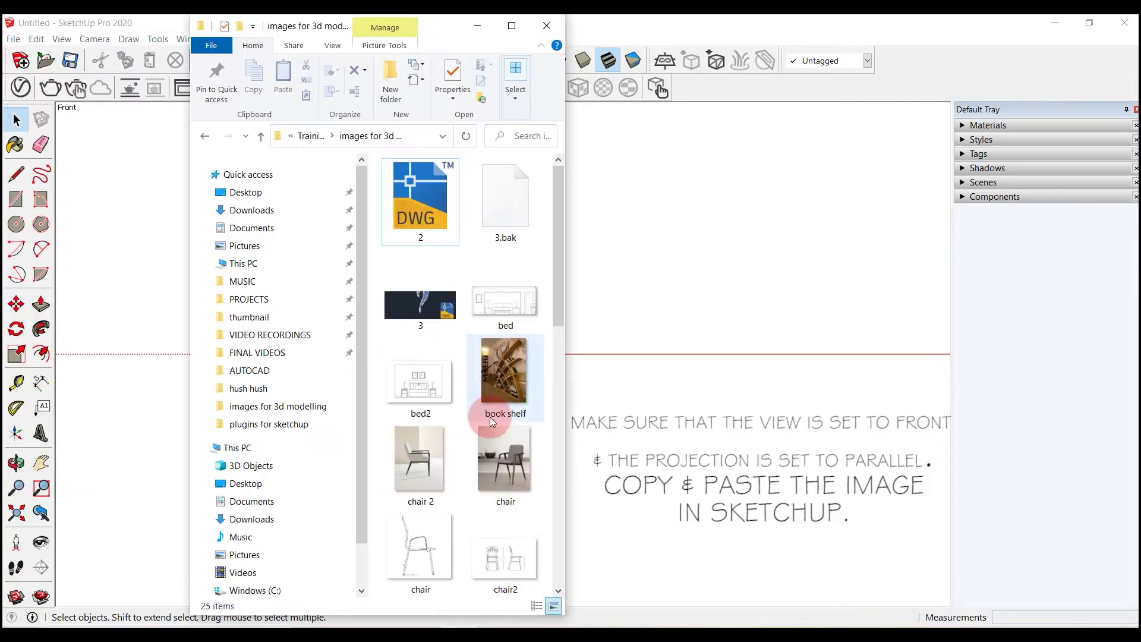
- Drag the 'tv unit 3' photo from File Explorer into the SketchUp model
left_click_drag(420, 396, 595, 346)
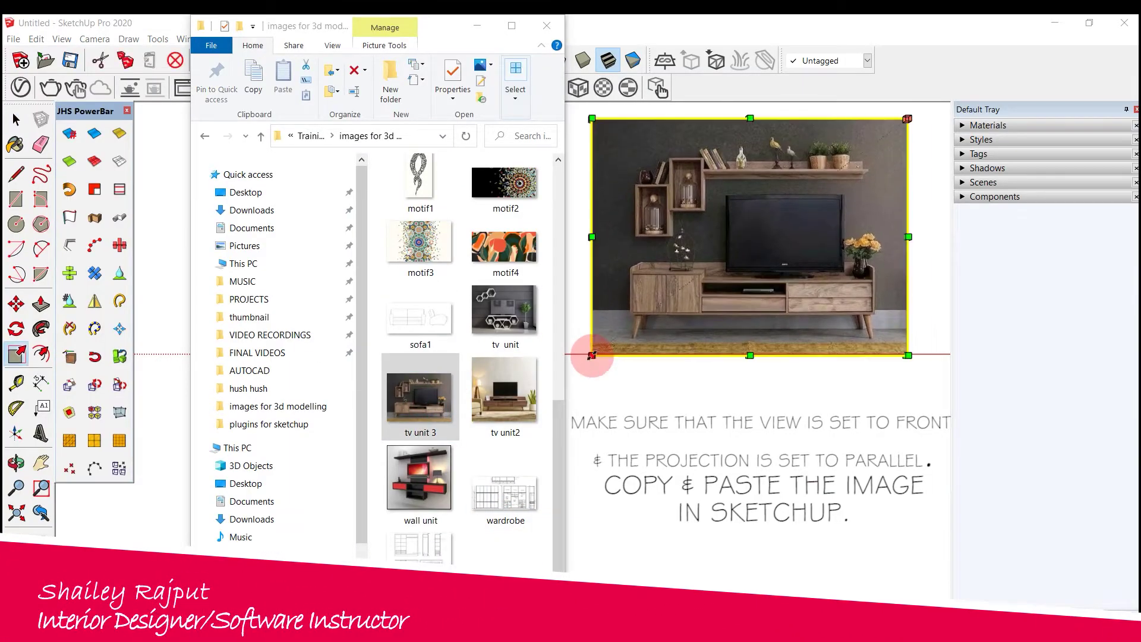
scroll(624, 453, "down", 2)
- Draw a reference rectangle from the origin and scale the photo down to 0.88
scroll(383, 221, "down", 2)
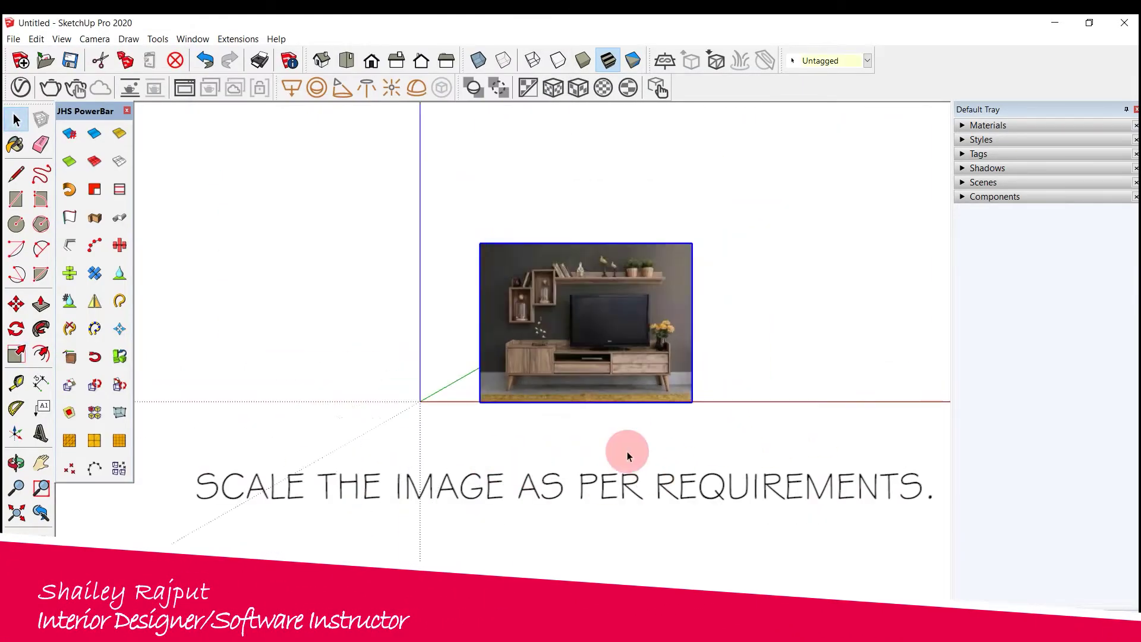
key("r")
left_click(420, 402)
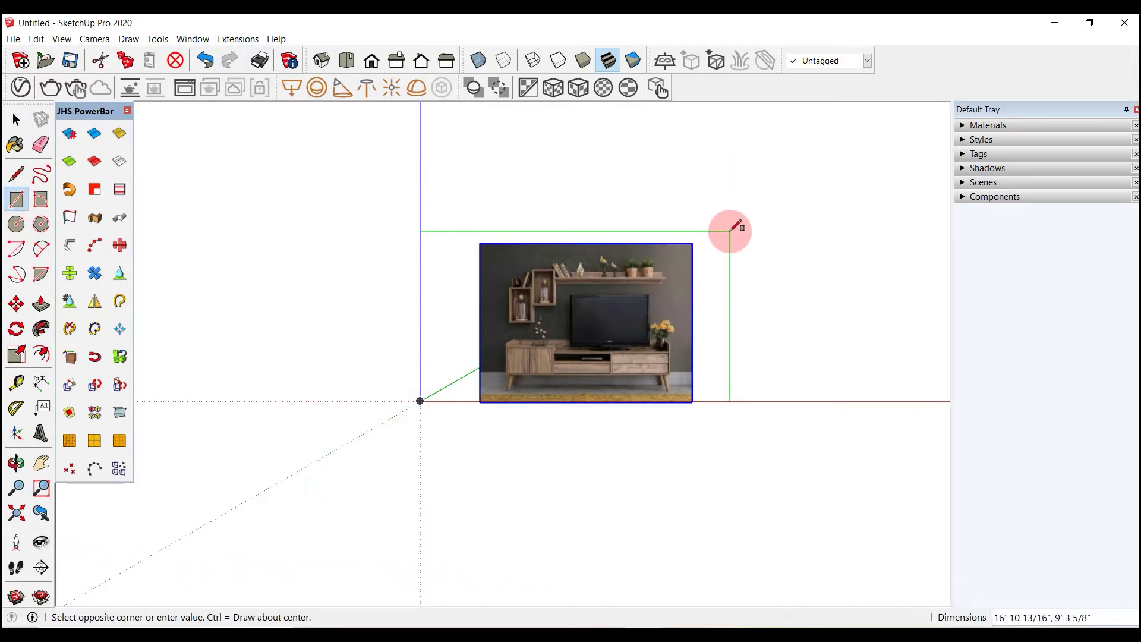
left_click(667, 268)
left_click(16, 119)
left_click(586, 324)
left_click(16, 354)
mouse_move(693, 244)
left_mouse_down()
mouse_move(635, 295)
mouse_move(662, 276)
left_mouse_up()
- Delete the reference rectangle and move the photo so its corner sits on the origin
left_click(16, 119)
left_click(436, 379)
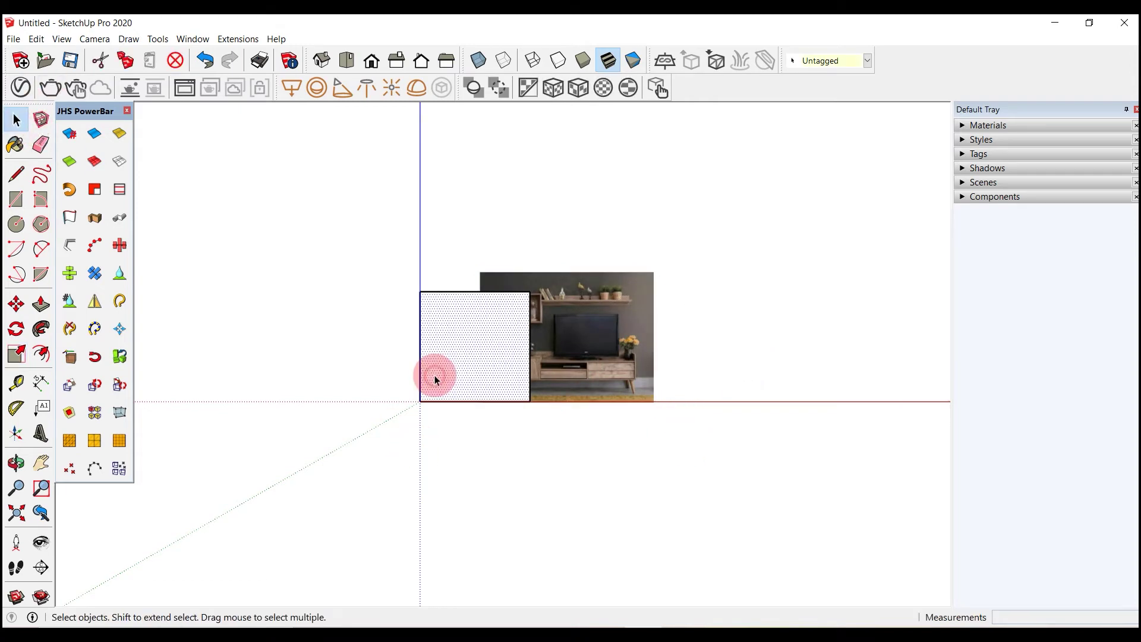
key("Delete")
scroll(543, 387, "up", 3)
key("m")
left_click_drag(432, 409, 332, 411)
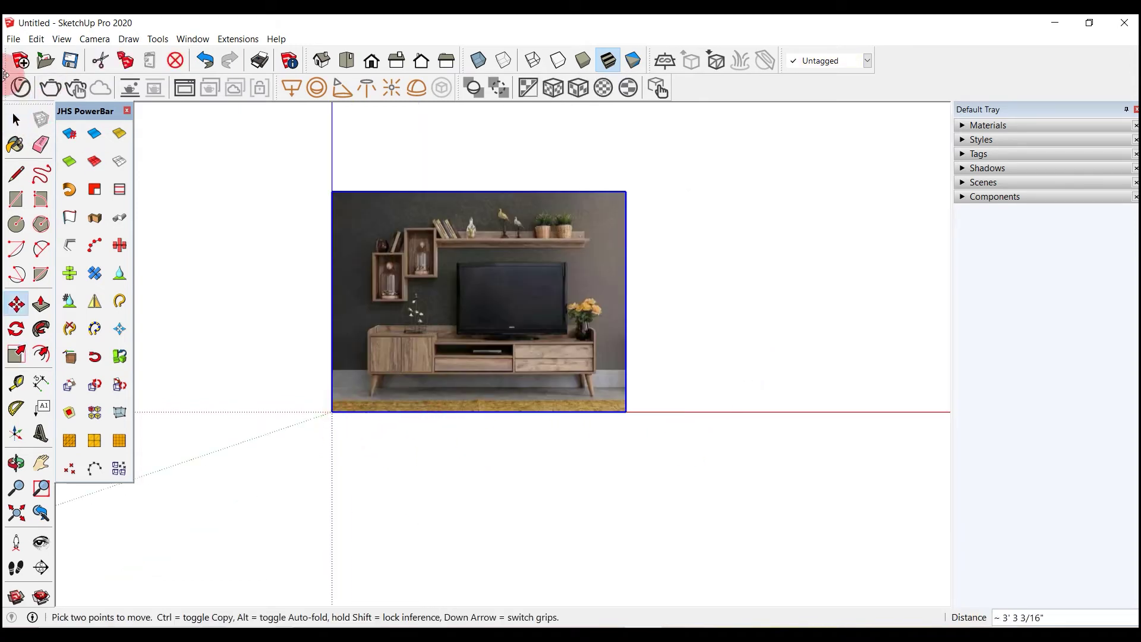
left_click(23, 126)
scroll(330, 352, "up", 2)
scroll(173, 319, "up", 2)
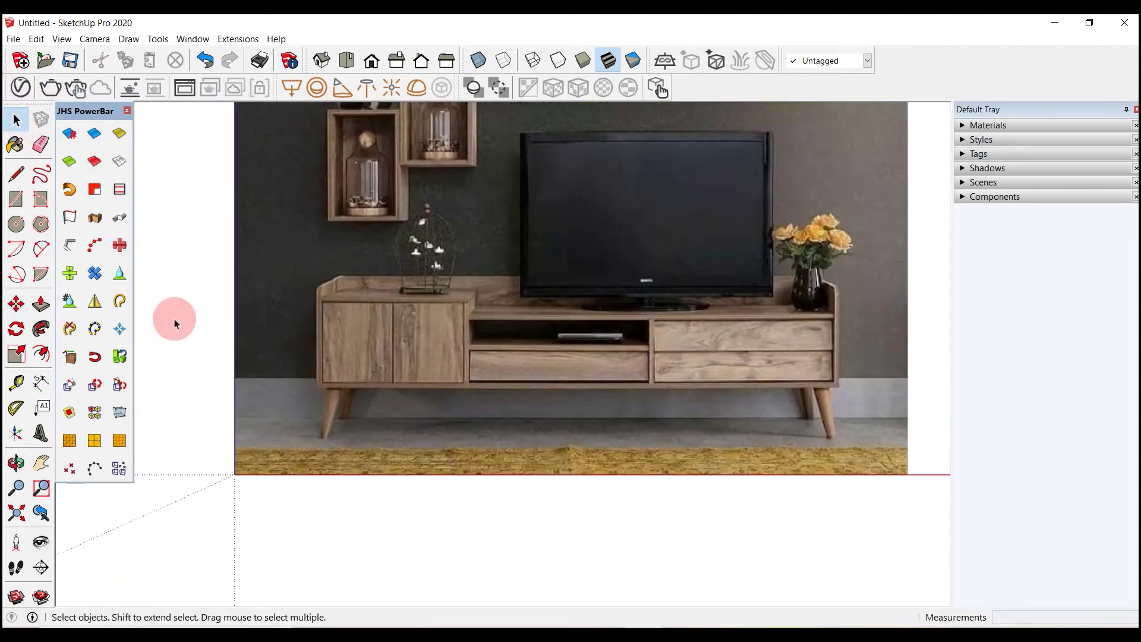
left_click(975, 153)
- Name the new tag 'outlines' and make it the current tag
type("nes")
left_click(1131, 215)
left_click(975, 153)
scroll(543, 324, "up", 2)
- Trace the cabinet's outer frame over the photo with lines into a closed face
key("l")
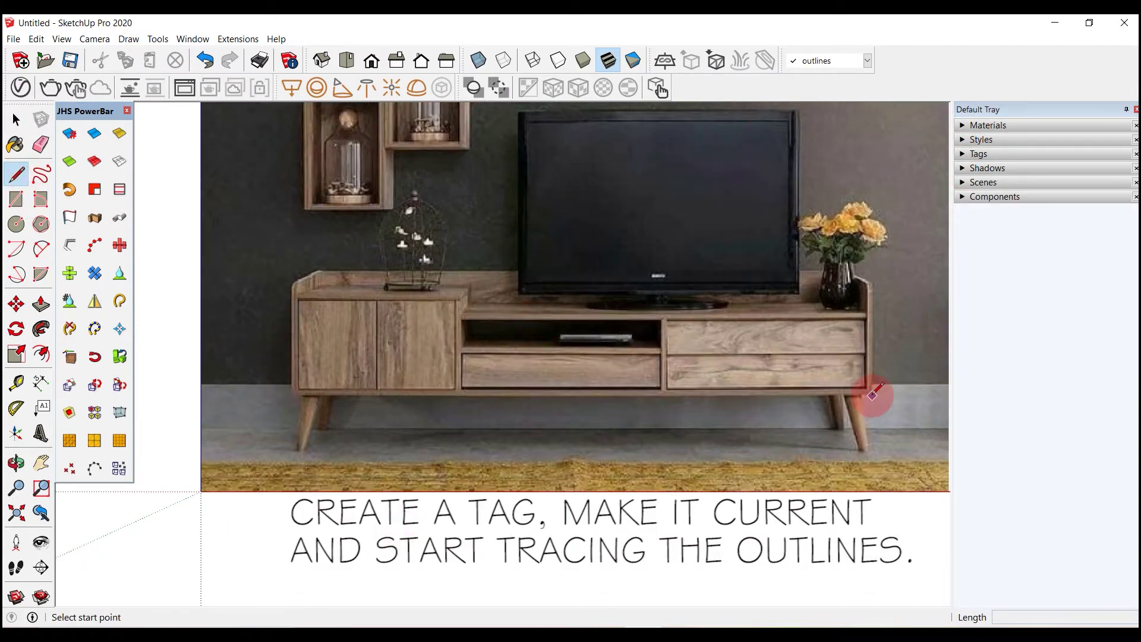
left_click(874, 282)
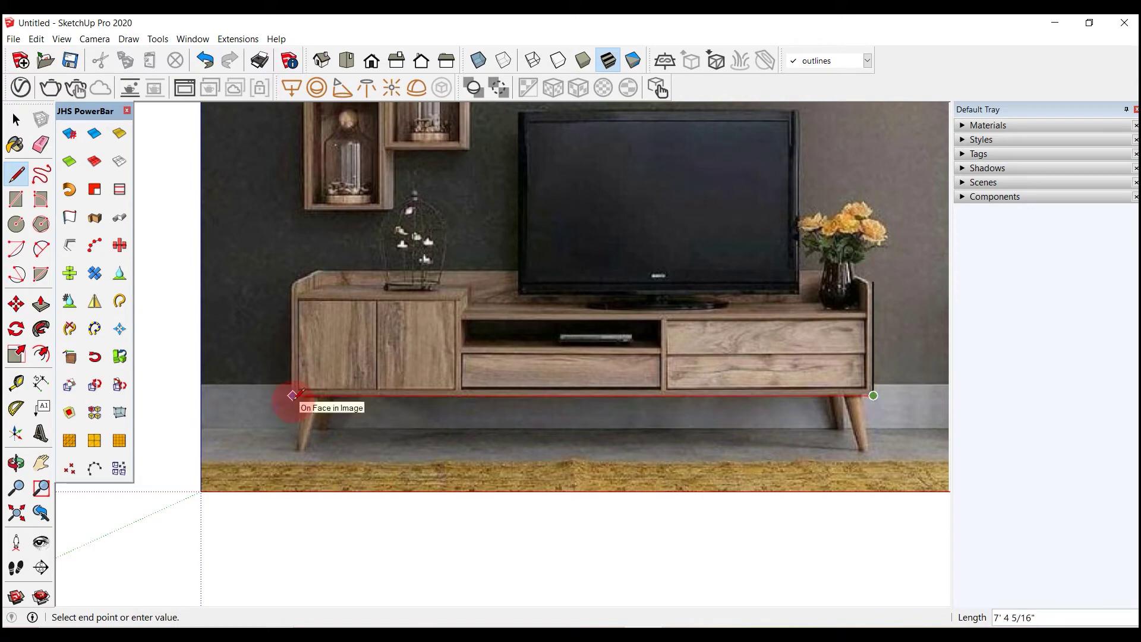
left_click(293, 281)
scroll(292, 281, "up", 1)
scroll(292, 279, "up", 2)
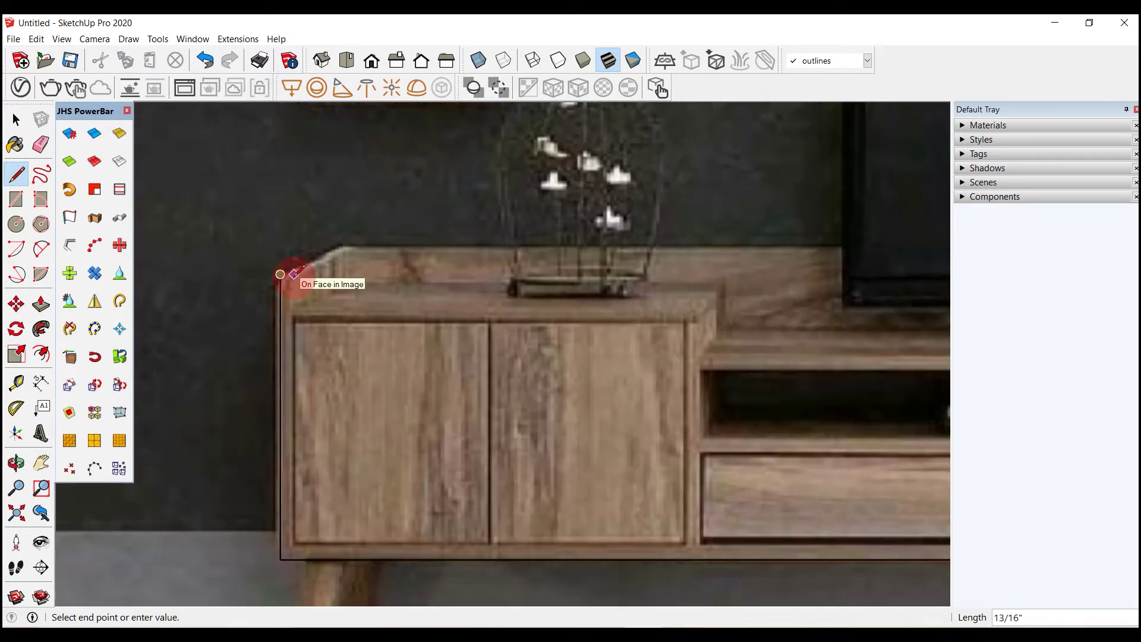
scroll(892, 550, "down", 3)
scroll(892, 535, "up", 3)
left_click(893, 531)
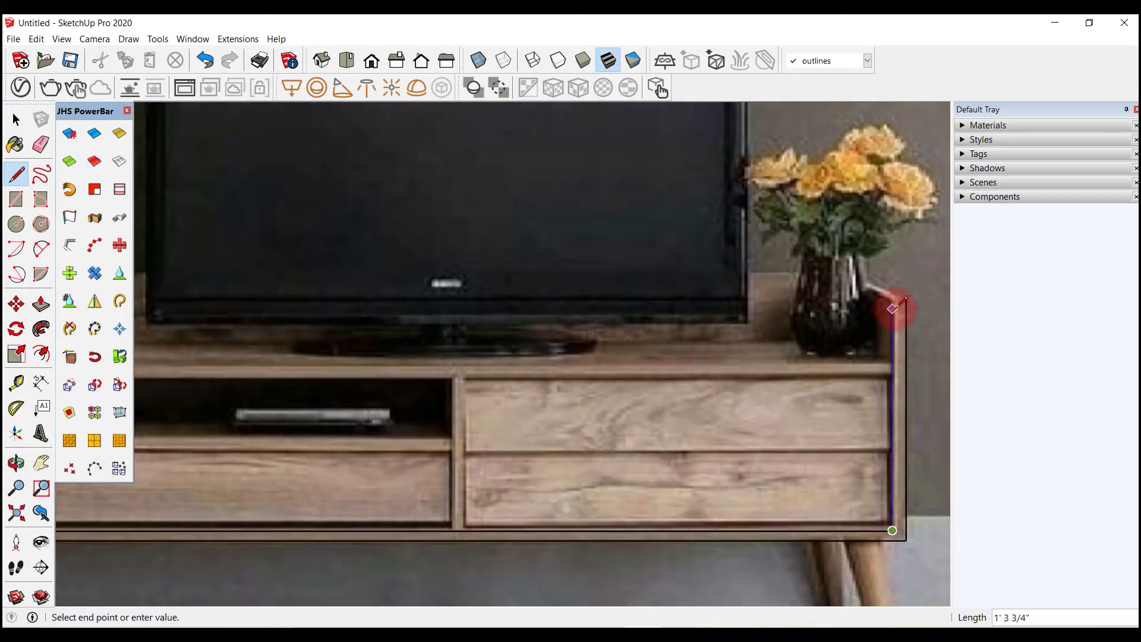
scroll(898, 297, "up", 3)
scroll(901, 278, "up", 3)
scroll(899, 267, "up", 3)
left_click(899, 267)
scroll(790, 330, "down", 3)
scroll(550, 434, "down", 2)
- Make the traced cabinet outline face into a group
key("space")
left_click(543, 416)
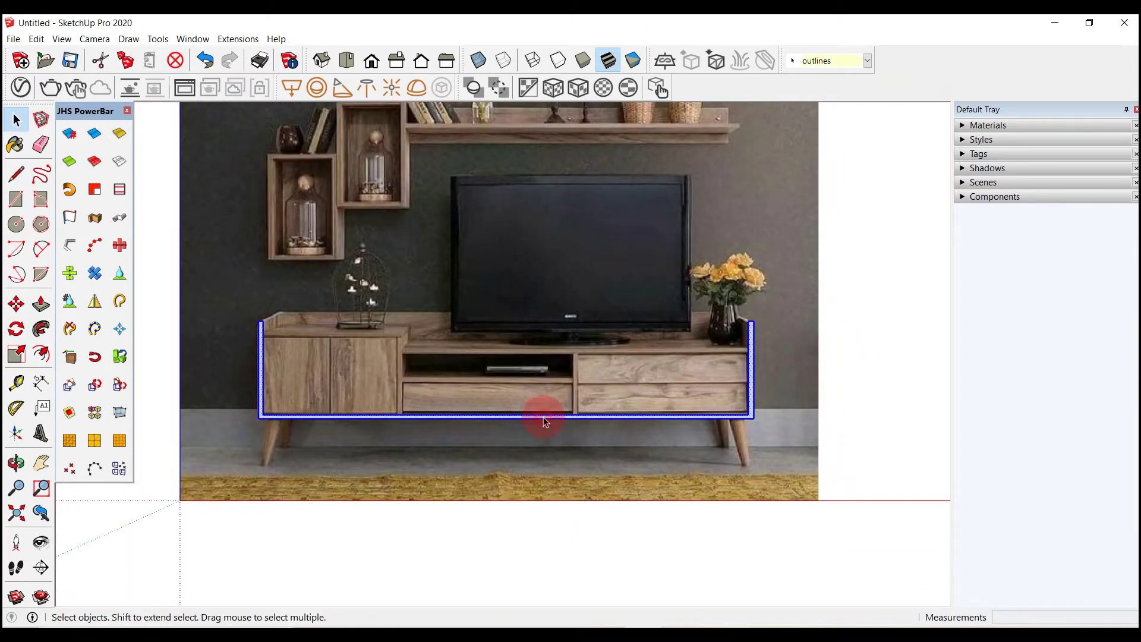
right_click(544, 418)
left_click(575, 294)
scroll(307, 378, "up", 2)
key("l")
scroll(267, 345, "up", 3)
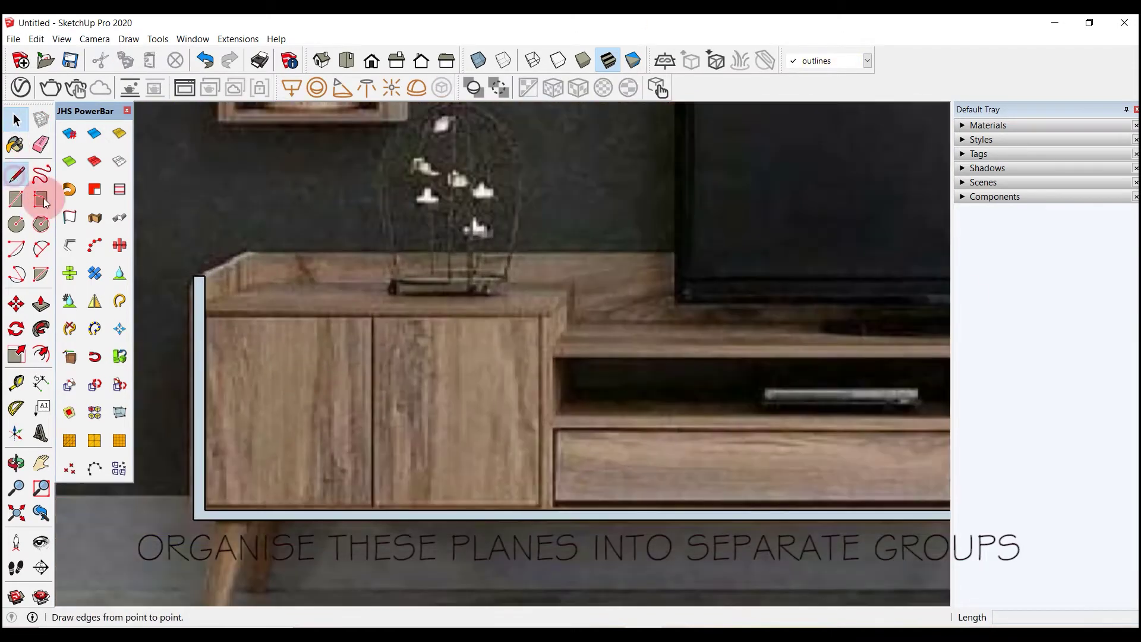
- Close the cupboard front outline into a face and group it
scroll(229, 308, "up", 2)
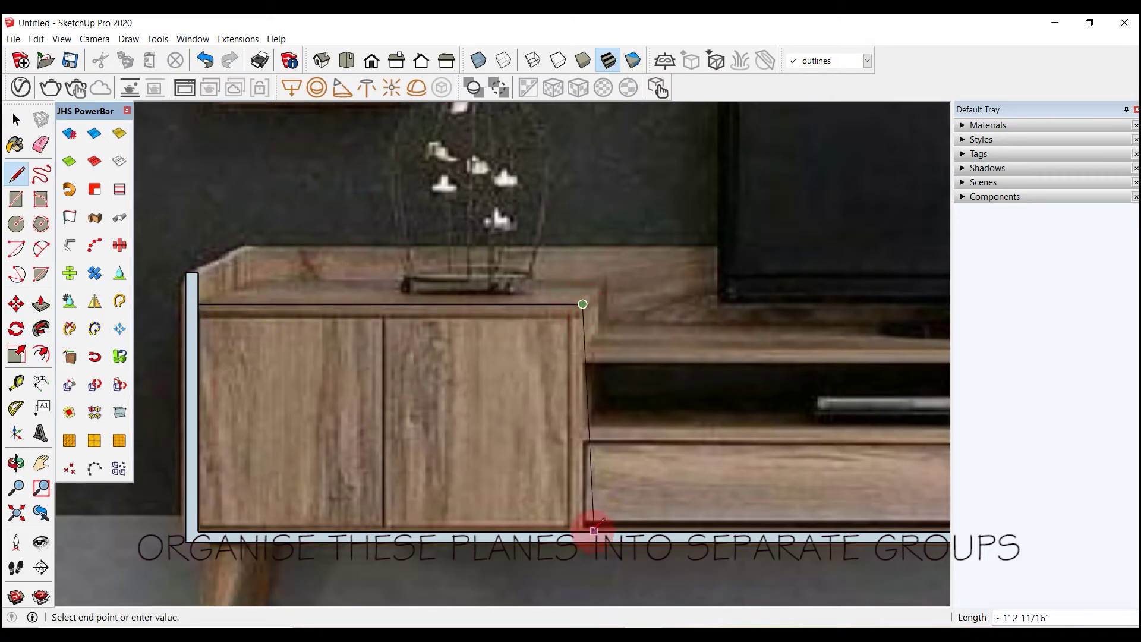
scroll(198, 315, "up", 1)
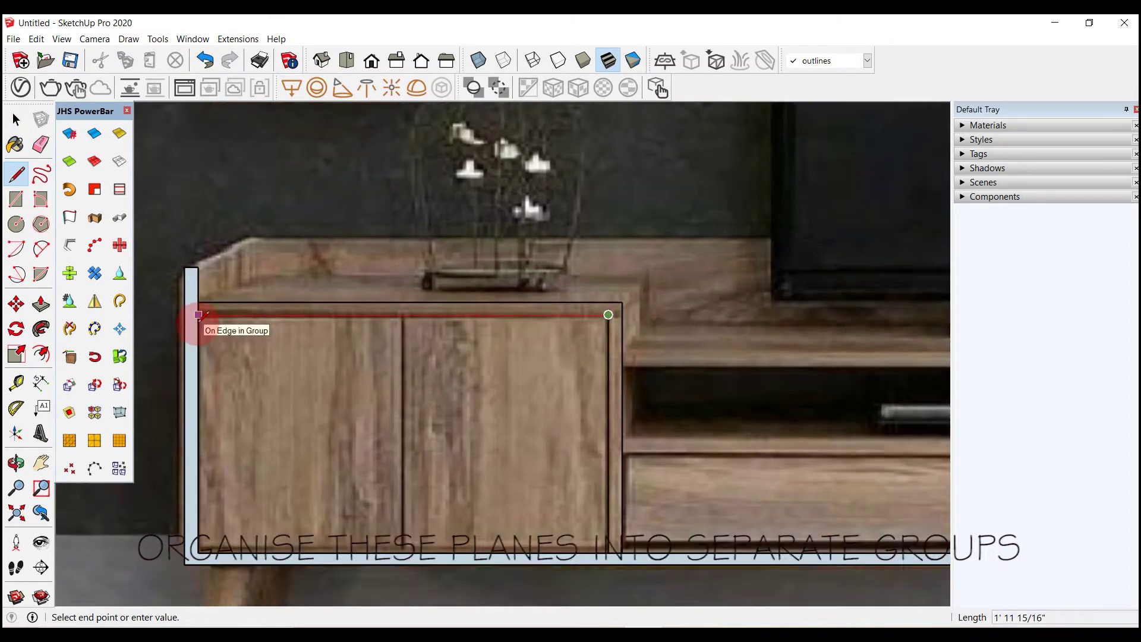
scroll(196, 300, "up", 3)
left_click(247, 288)
scroll(247, 288, "down", 2)
key("space")
left_click(314, 330)
right_click(313, 324)
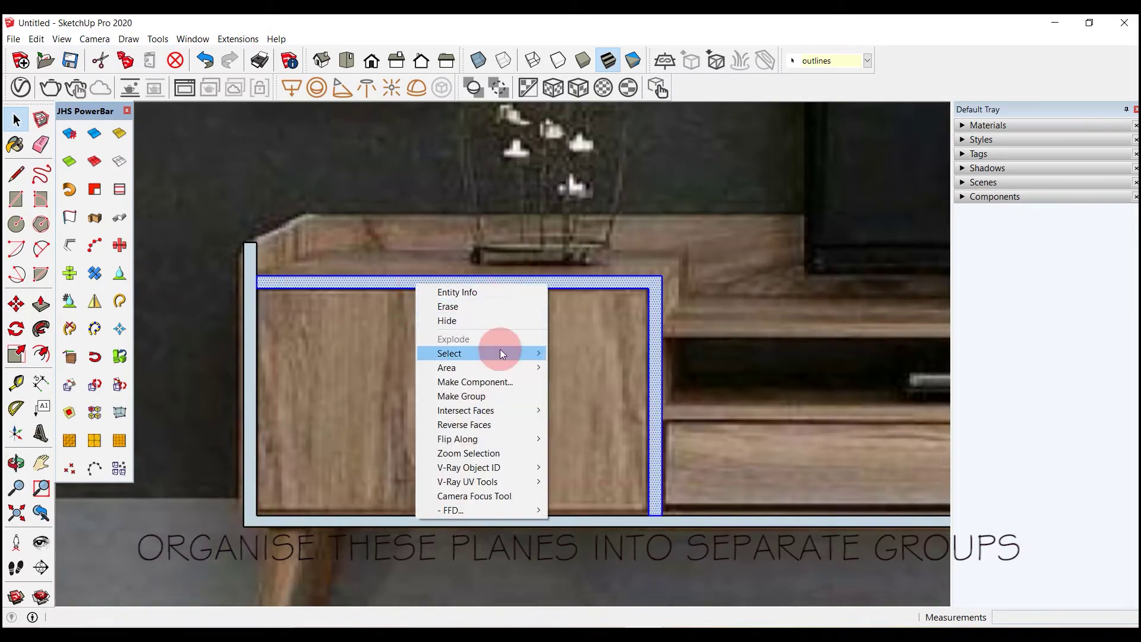
left_click(470, 395)
- Trace the top shelf strip with lines and group it
scroll(158, 416, "down", 3)
scroll(247, 556, "up", 2)
scroll(452, 430, "up", 2)
scroll(452, 430, "down", 1)
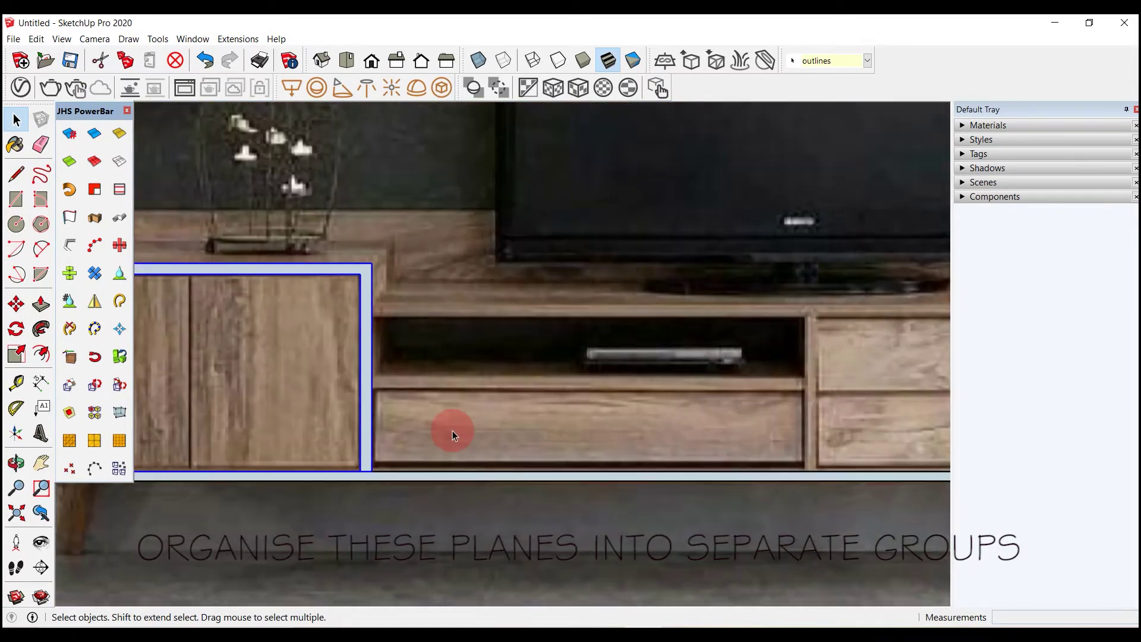
scroll(451, 430, "down", 1)
scroll(451, 430, "down", 1)
scroll(426, 388, "up", 1)
scroll(426, 388, "up", 2)
key("l")
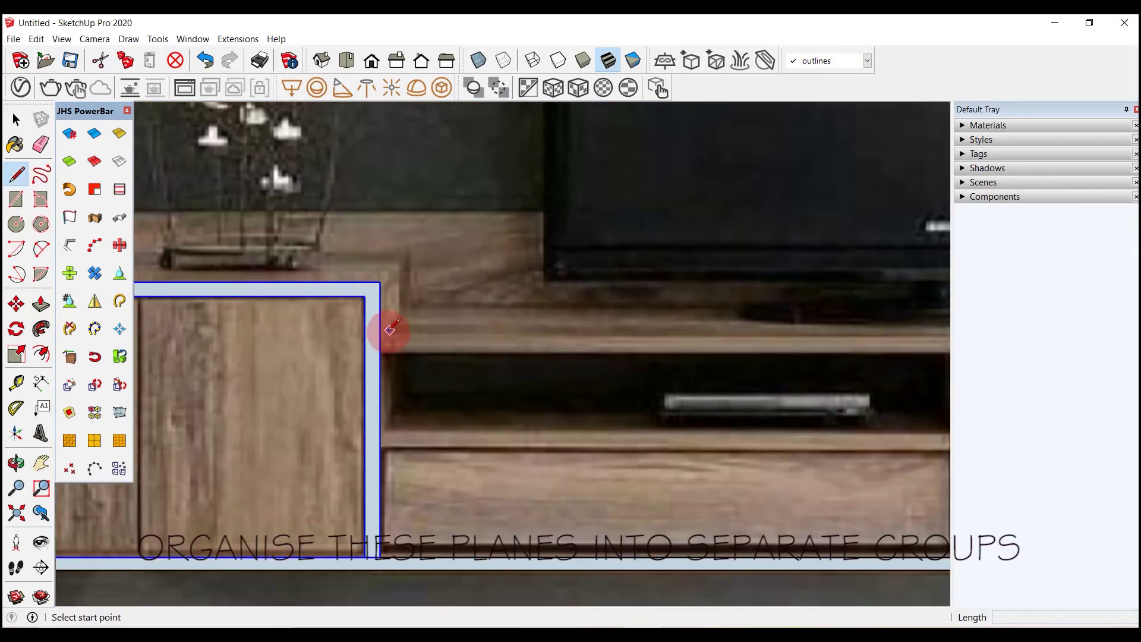
scroll(367, 329, "down", 3)
scroll(866, 331, "up", 3)
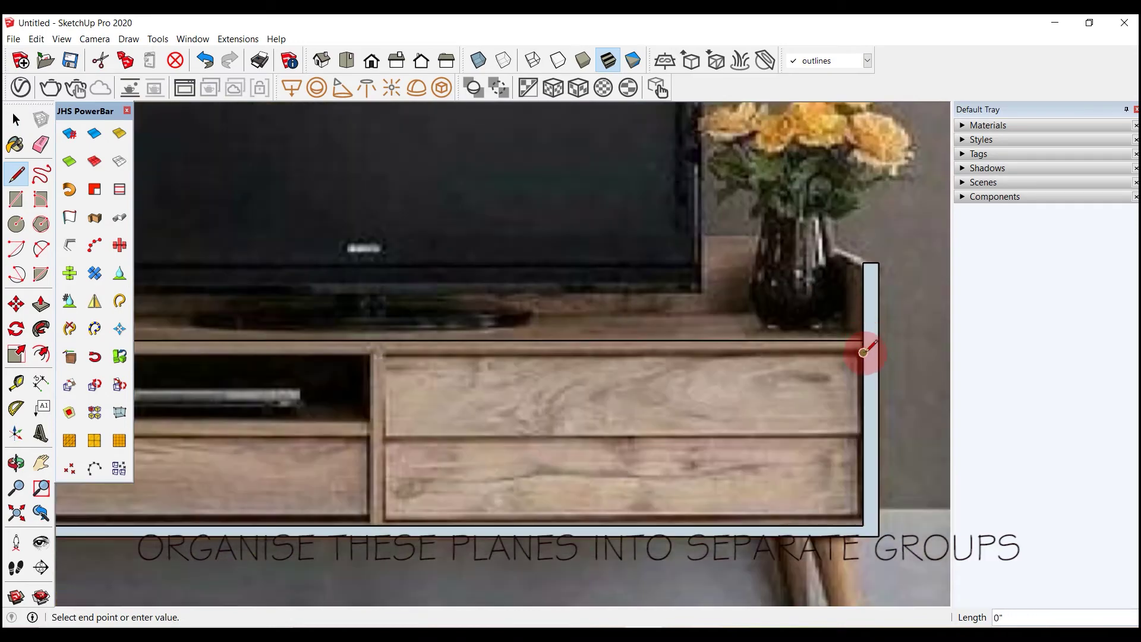
scroll(866, 351, "down", 3)
scroll(249, 351, "up", 3)
left_click(226, 351)
key("space")
right_click(331, 345)
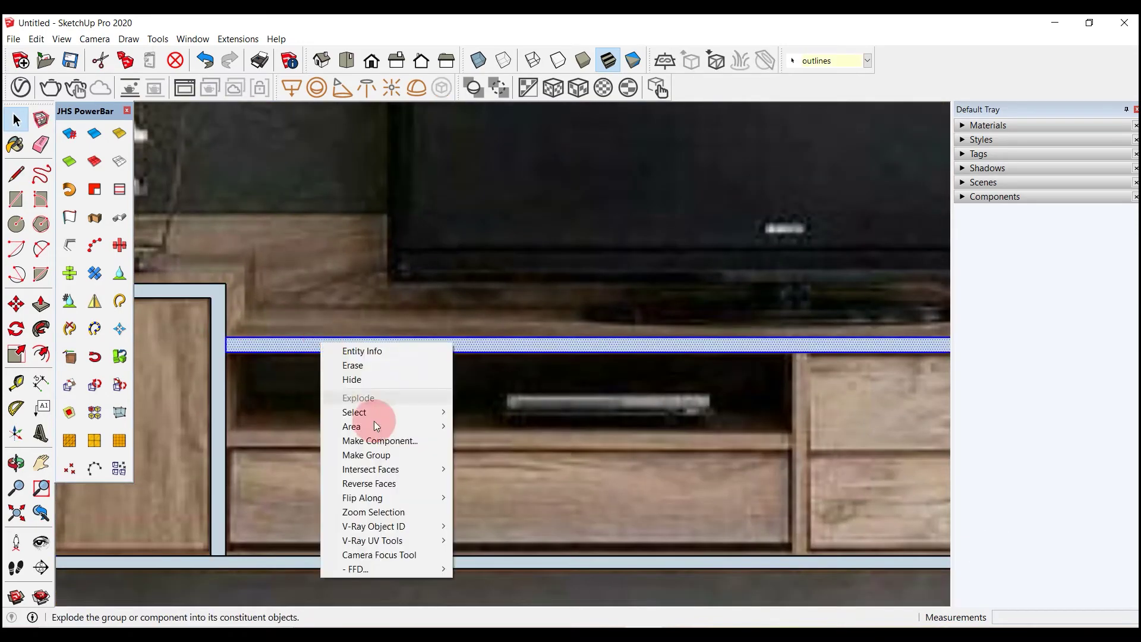
left_click(373, 421)
- Trace the middle divider strip and group its face
scroll(349, 474, "down", 3)
scroll(555, 408, "up", 2)
scroll(555, 408, "down", 1)
key("l")
scroll(488, 369, "up", 1)
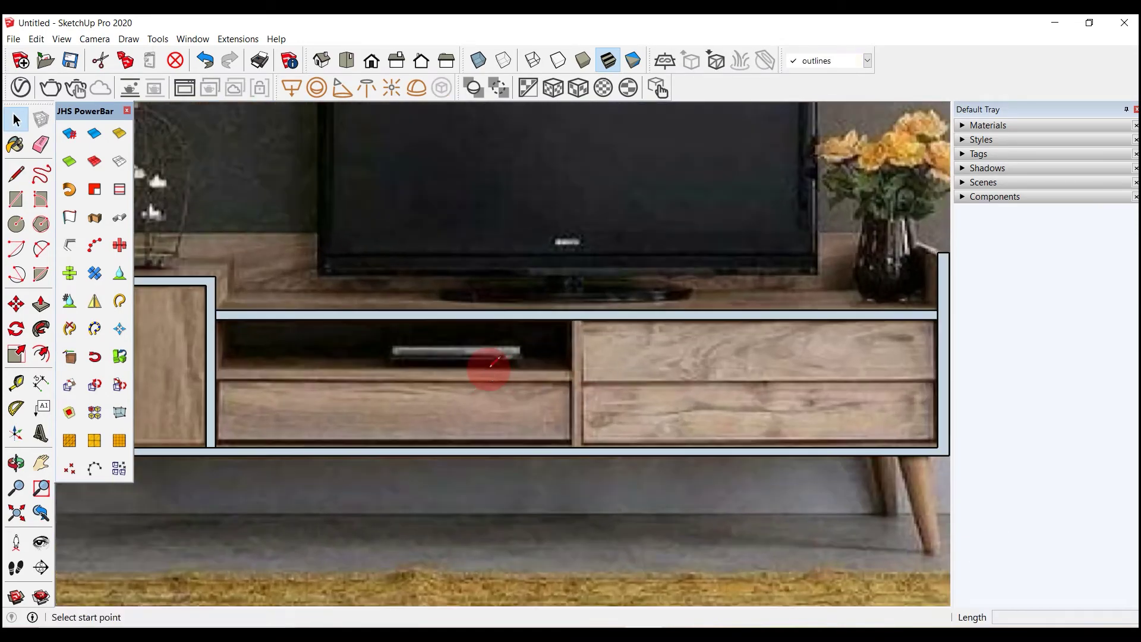
scroll(582, 315, "up", 2)
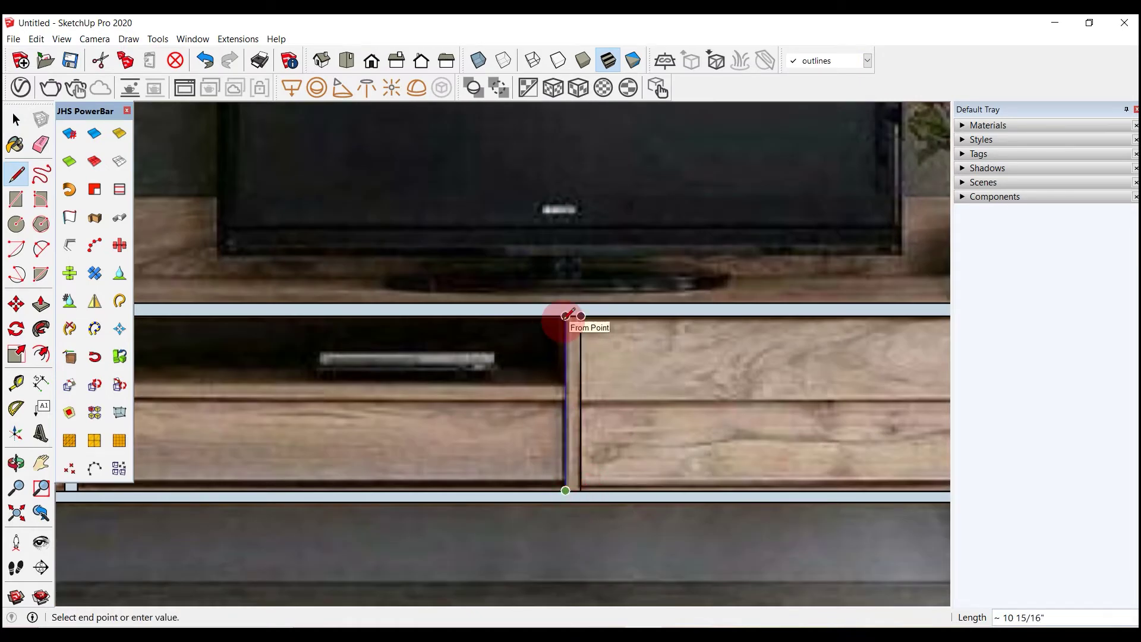
left_click(582, 315)
key("space")
left_click(572, 359)
right_click(572, 360)
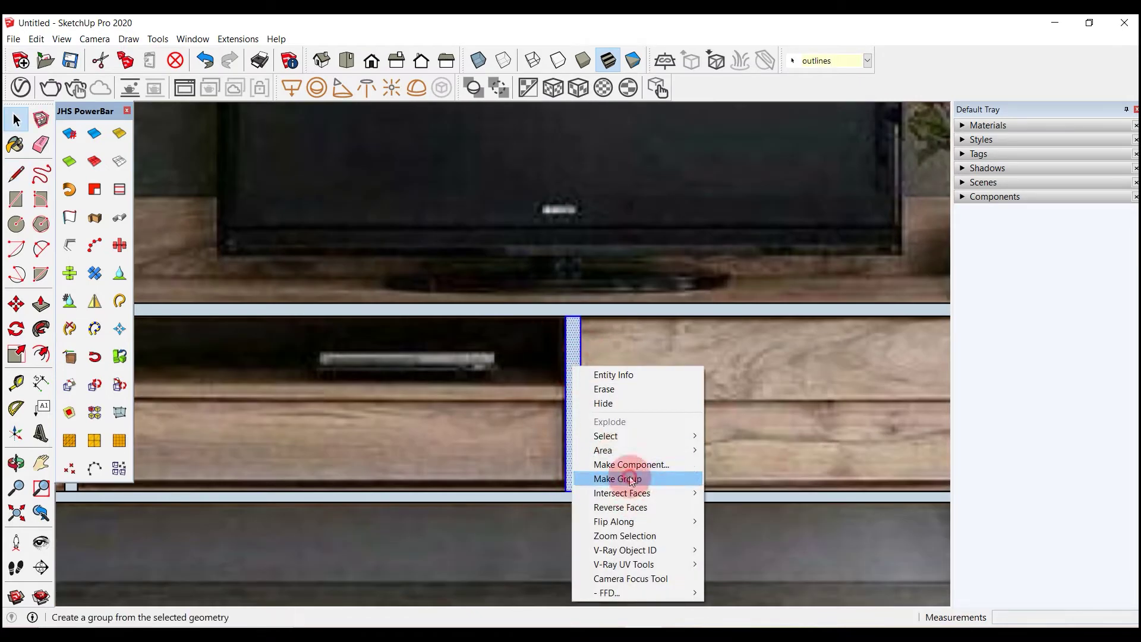
left_click(619, 476)
- Draw the upper and lower right drawer fronts as rectangles and group each
scroll(654, 471, "down", 3)
left_click(17, 200)
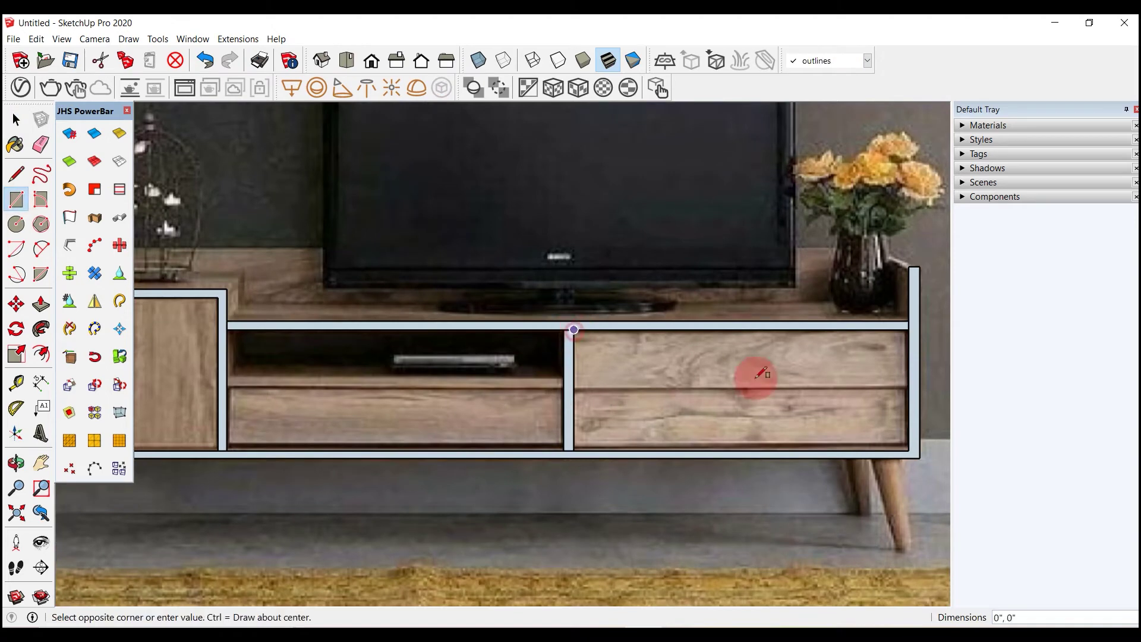
left_click(910, 387)
key("space")
right_click(835, 374)
left_click(880, 481)
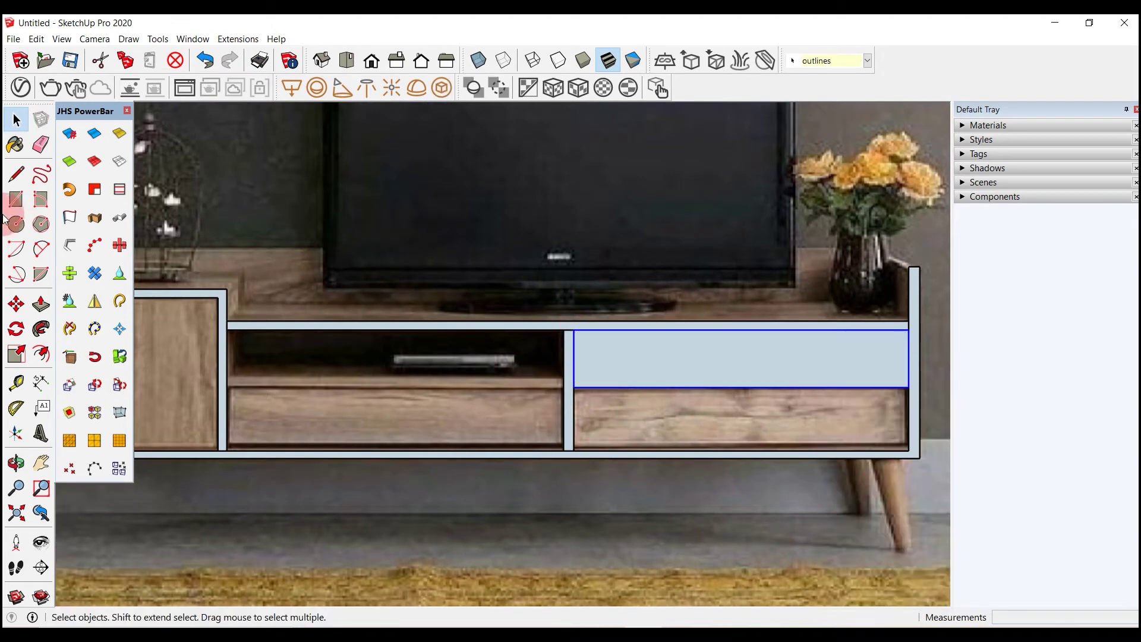
left_click(575, 391)
left_click(910, 453)
key("space")
right_click(733, 443)
left_click(769, 326)
- Close the small shelf strip into a face and group it
scroll(537, 381, "up", 2)
scroll(294, 402, "up", 1)
key("l")
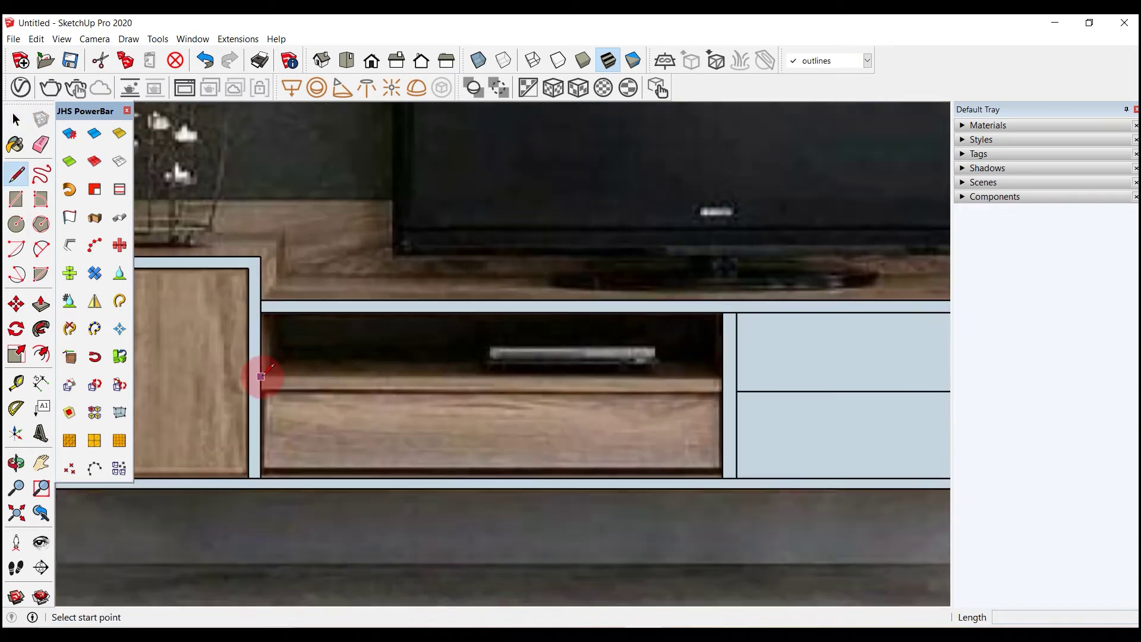
left_click(261, 377)
key("space")
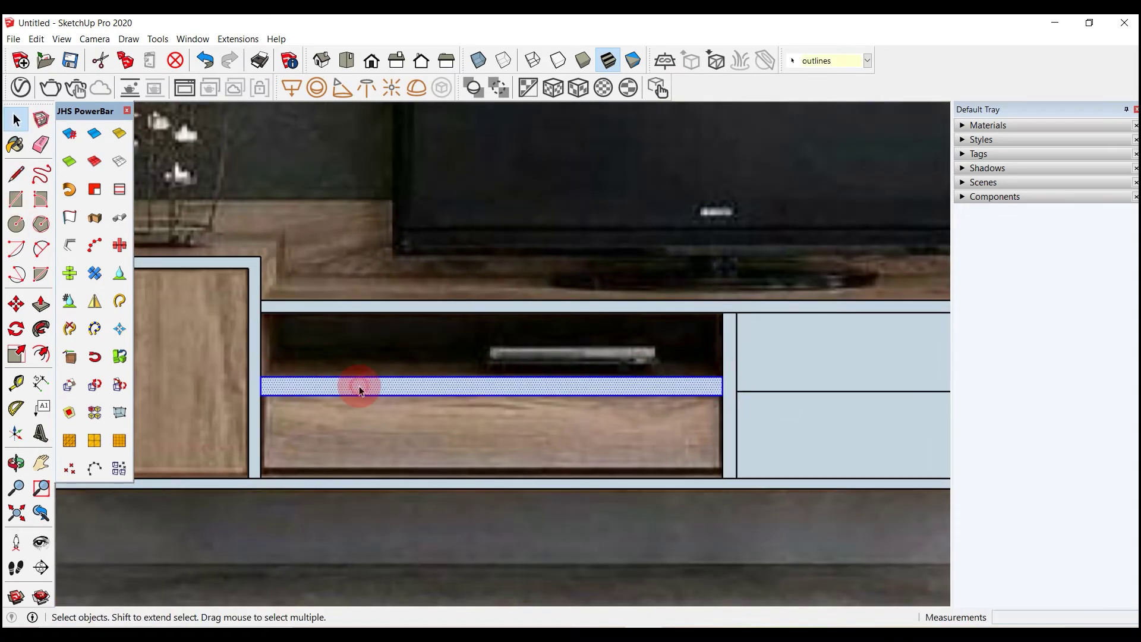
right_click(360, 388)
left_click(408, 499)
- Draw the lower middle drawer front as a rectangle and group it
key("r")
left_click(261, 394)
left_click(717, 478)
key("space")
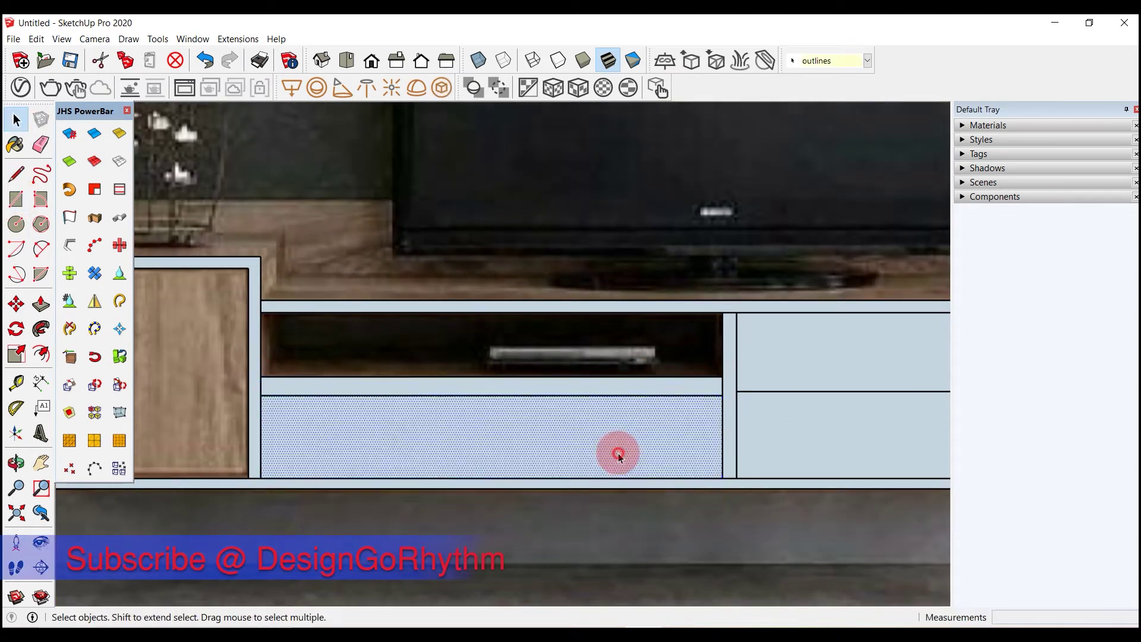
right_click(630, 455)
left_click(654, 326)
scroll(457, 434, "down", 4)
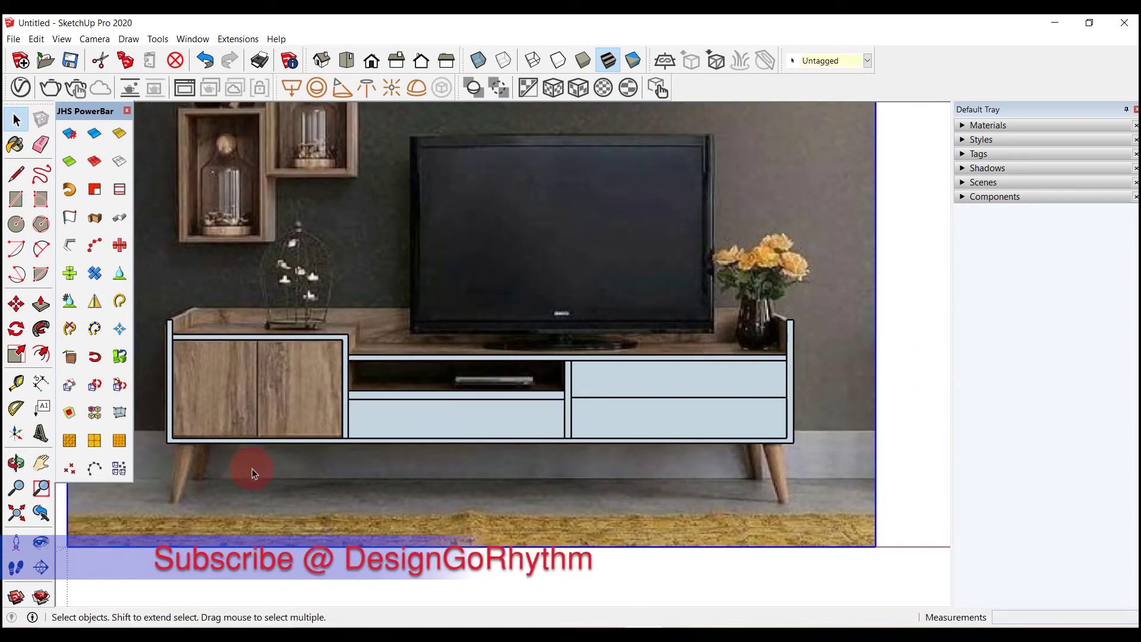
- Draw a grouped rectangle over the full cabinet outline, then orbit and open it for editing
scroll(252, 468, "up", 1)
scroll(496, 428, "down", 3)
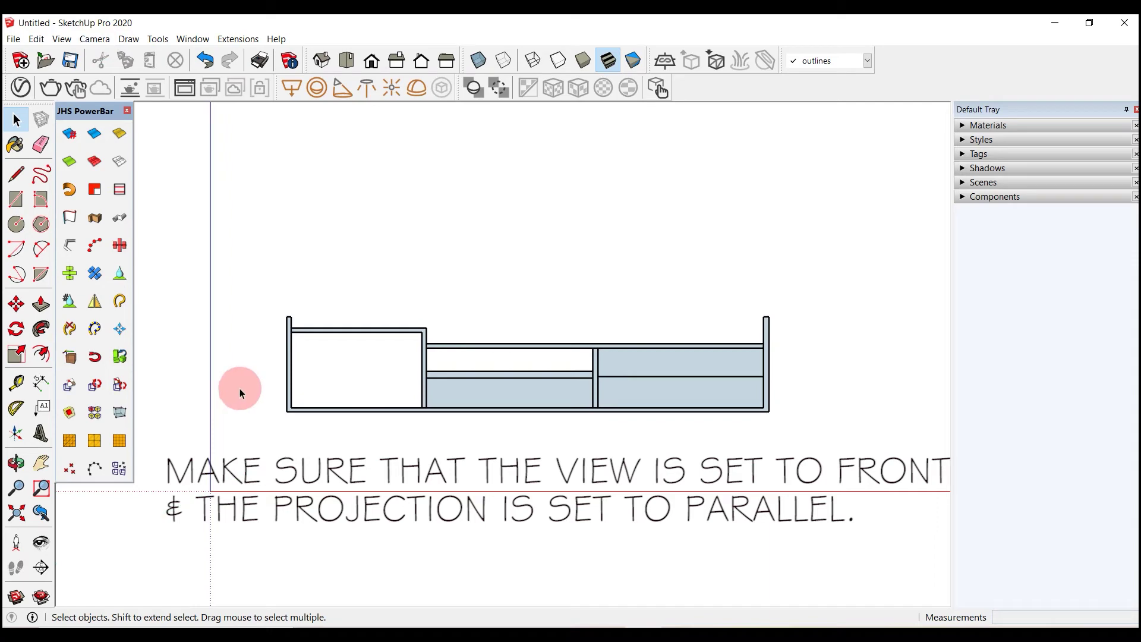
scroll(517, 321, "up", 1)
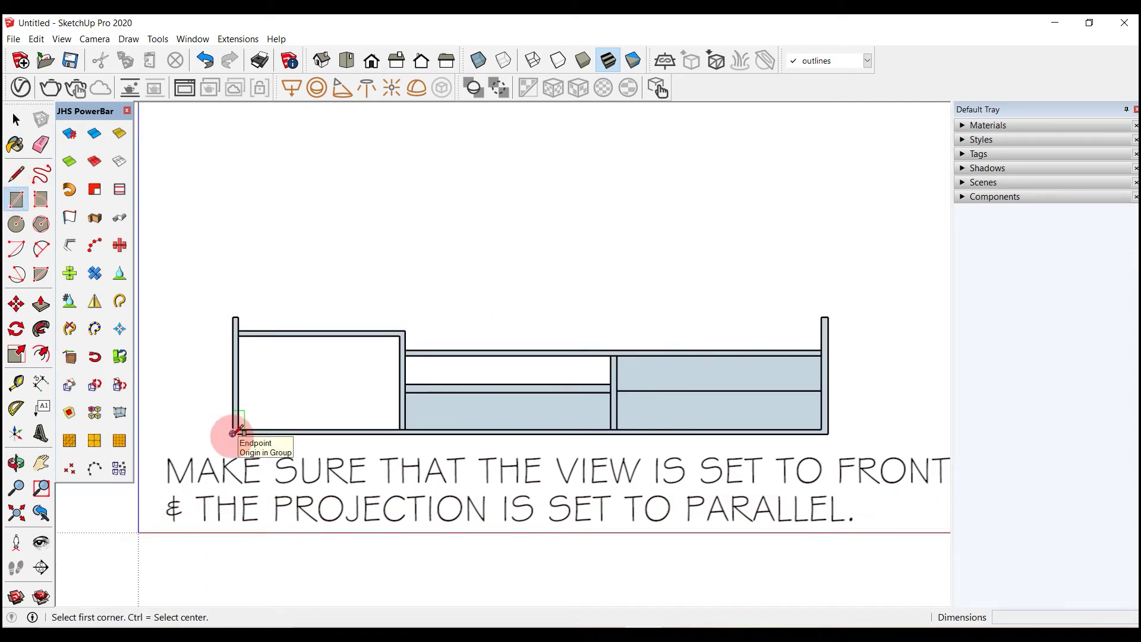
left_click_drag(236, 430, 828, 316)
key("space")
right_click(665, 330)
left_click(516, 514)
mouse_move(516, 514)
middle_mouse_down()
mouse_move(581, 438)
mouse_move(607, 470)
mouse_move(611, 444)
middle_mouse_up()
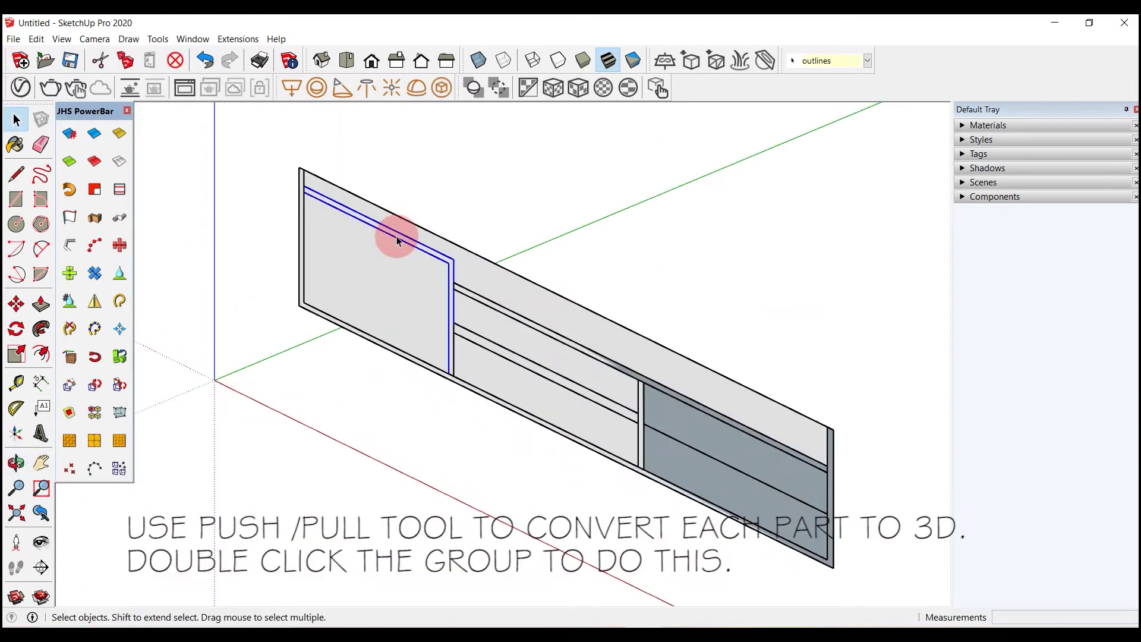
double_click(397, 239)
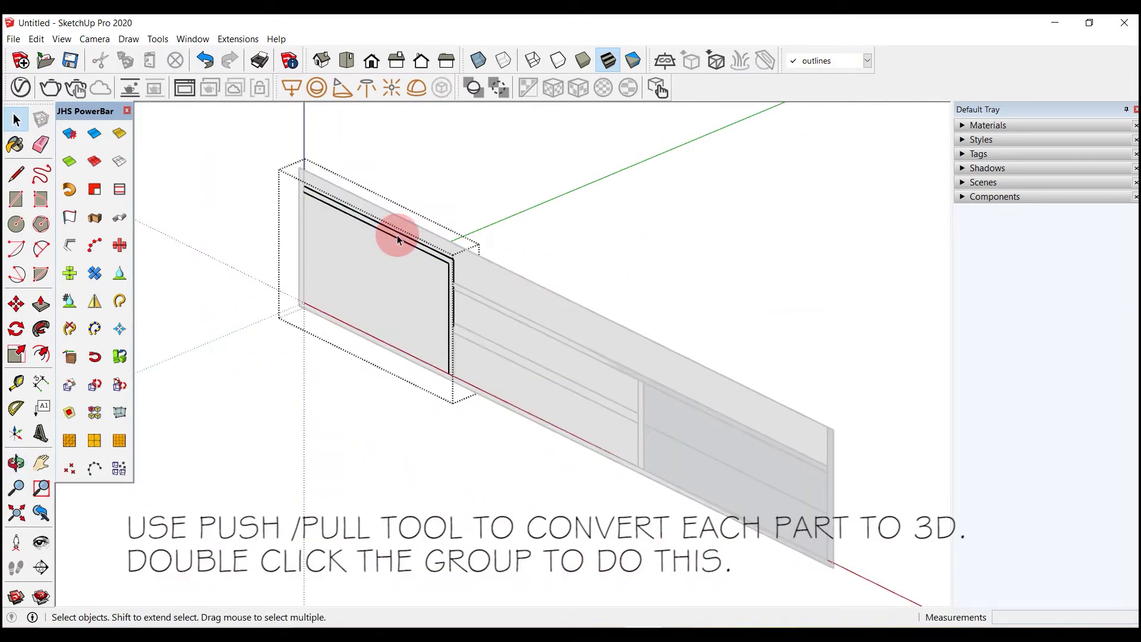
- Push/Pull the top panel and the upper shelf out to panel depth
left_click(40, 306)
left_click_drag(375, 225, 321, 280)
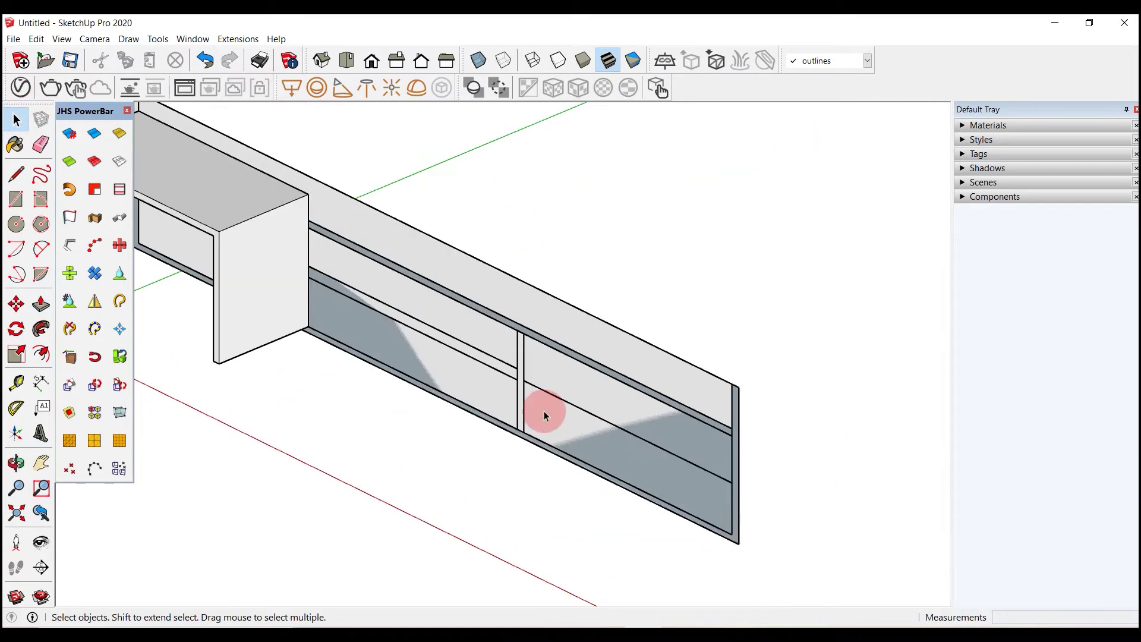
double_click(291, 288)
key("p")
left_click_drag(428, 293, 219, 237)
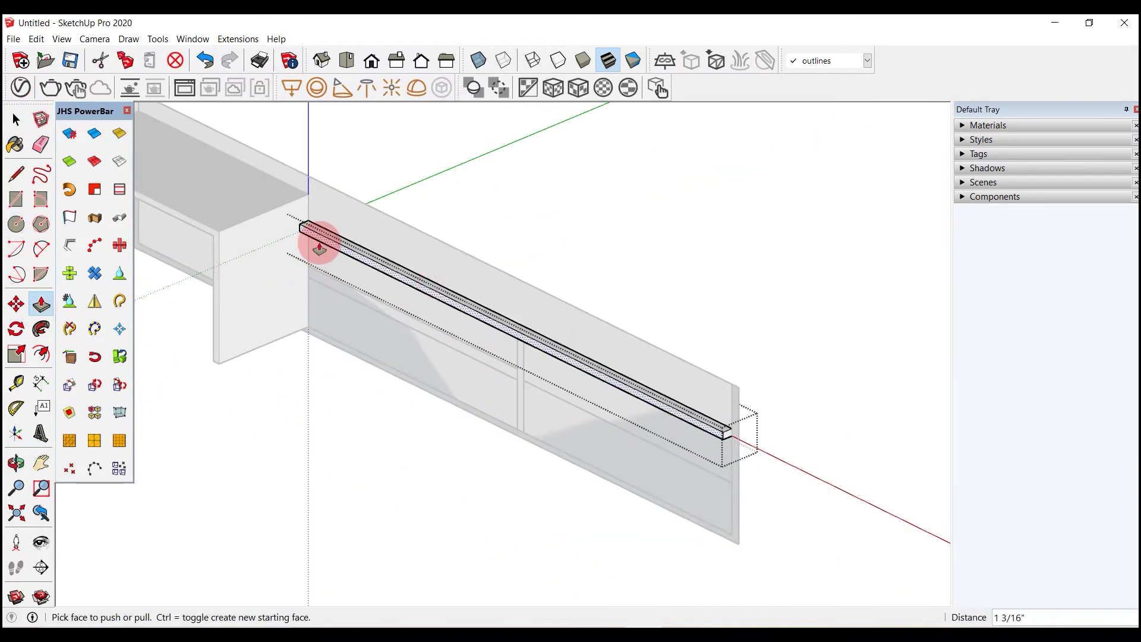
left_click(16, 119)
- Extrude the lower shelf and the divider out toward the cabinet front
mouse_move(430, 263)
middle_mouse_down()
mouse_move(340, 392)
mouse_move(424, 320)
middle_mouse_up()
key("p")
left_click_drag(331, 326, 234, 300)
key("space")
mouse_move(235, 301)
middle_mouse_down()
mouse_move(281, 433)
mouse_move(487, 342)
middle_mouse_up()
left_click(41, 304)
mouse_move(486, 353)
left_mouse_down()
mouse_move(484, 365)
mouse_move(416, 369)
left_mouse_up()
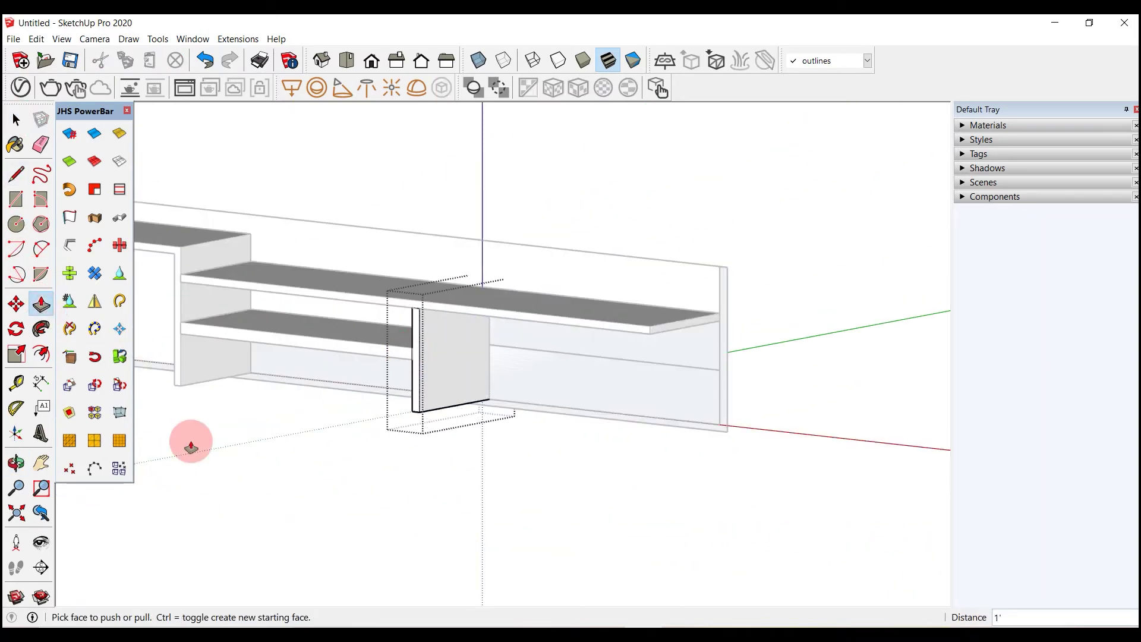
left_click(16, 119)
- Thicken the right end panel with Push/Pull
mouse_move(347, 488)
middle_mouse_down()
mouse_move(637, 390)
mouse_move(526, 299)
middle_mouse_up()
middle_click_drag(690, 324, 553, 470)
key("p")
mouse_move(731, 286)
left_mouse_down()
mouse_move(662, 313)
mouse_move(543, 309)
left_mouse_up()
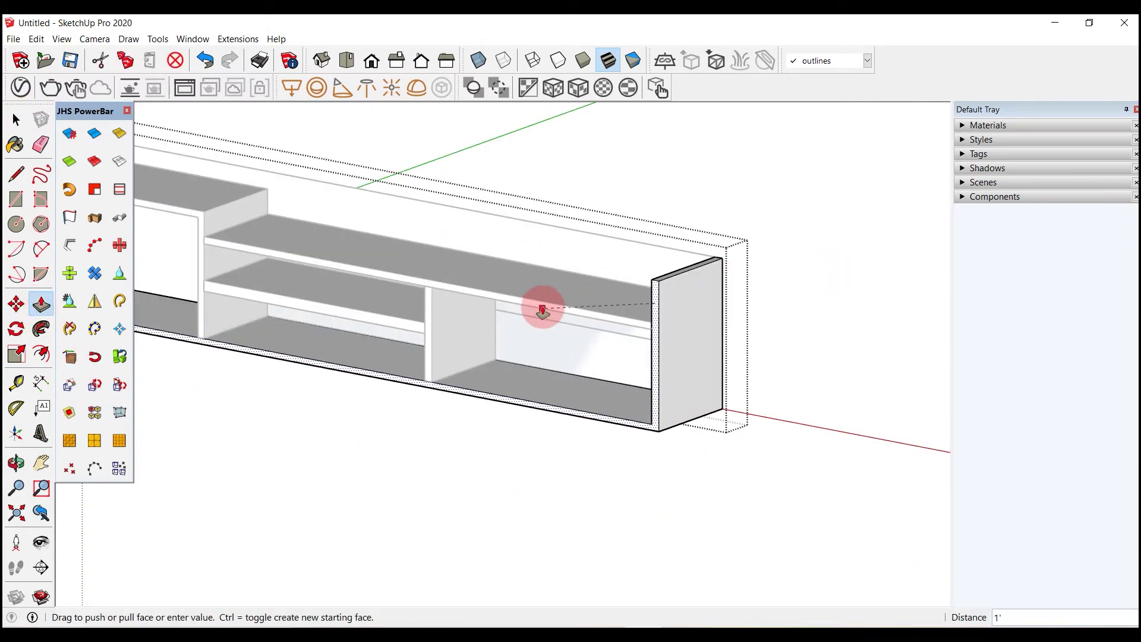
scroll(543, 309, "down", 5)
key("space")
middle_click_drag(94, 357, 372, 547)
scroll(755, 337, "up", 5)
- Move the two back panels forward to the cabinet front
left_click(755, 337)
key("m")
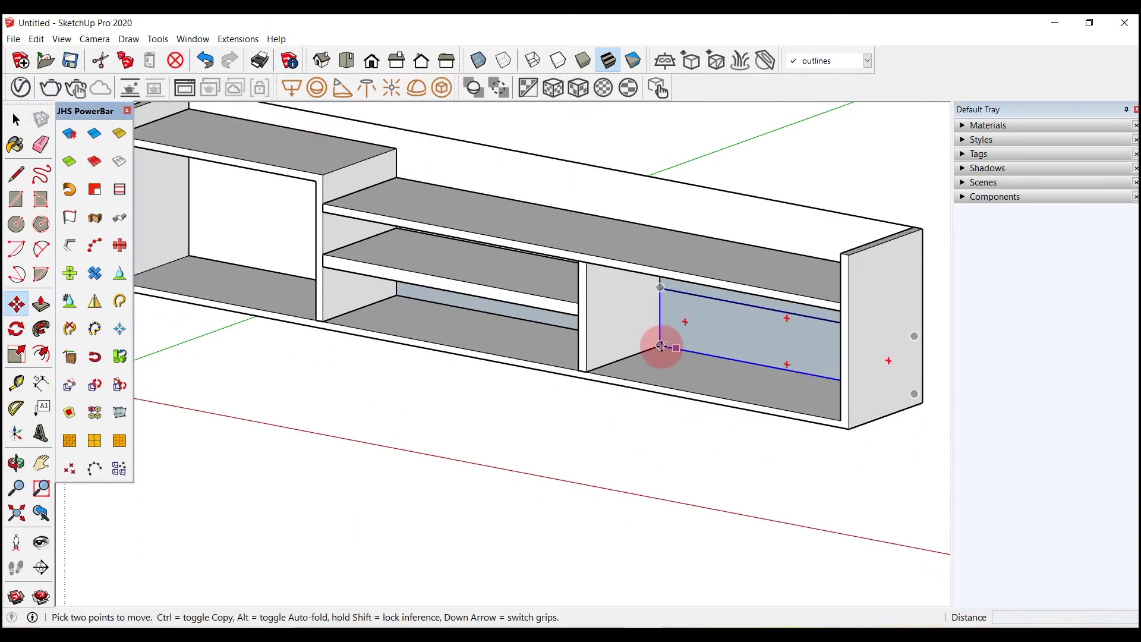
left_click_drag(679, 350, 591, 366)
key("space")
left_click(723, 318)
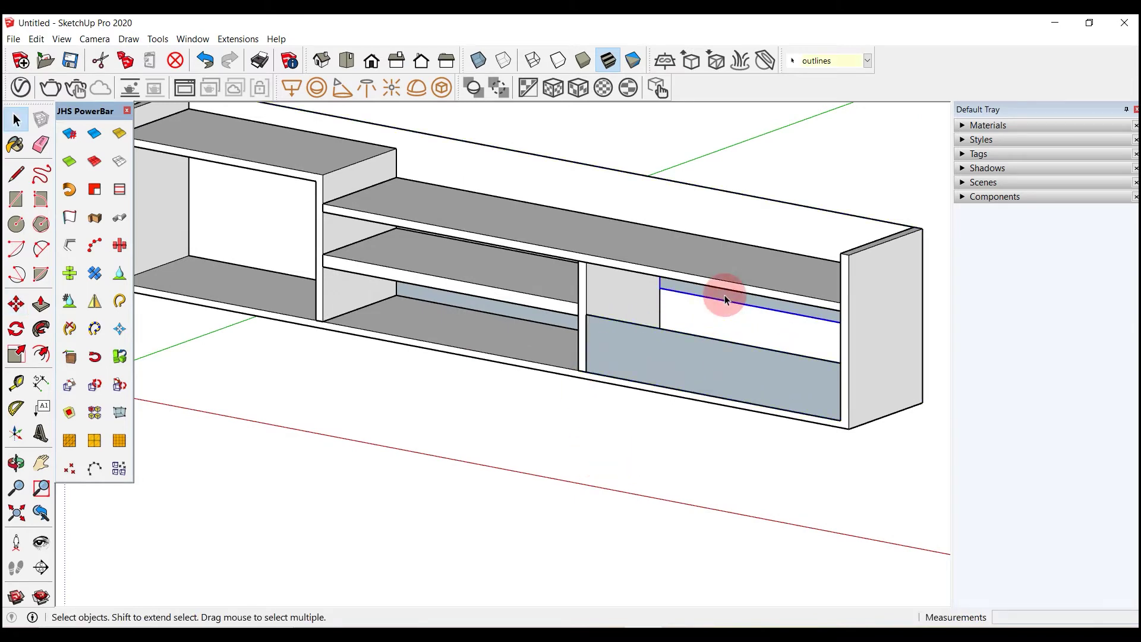
key("m")
left_click_drag(660, 288, 533, 535)
- Move the front panel onto the lower shelf's front
key("space")
middle_click_drag(597, 489, 520, 340)
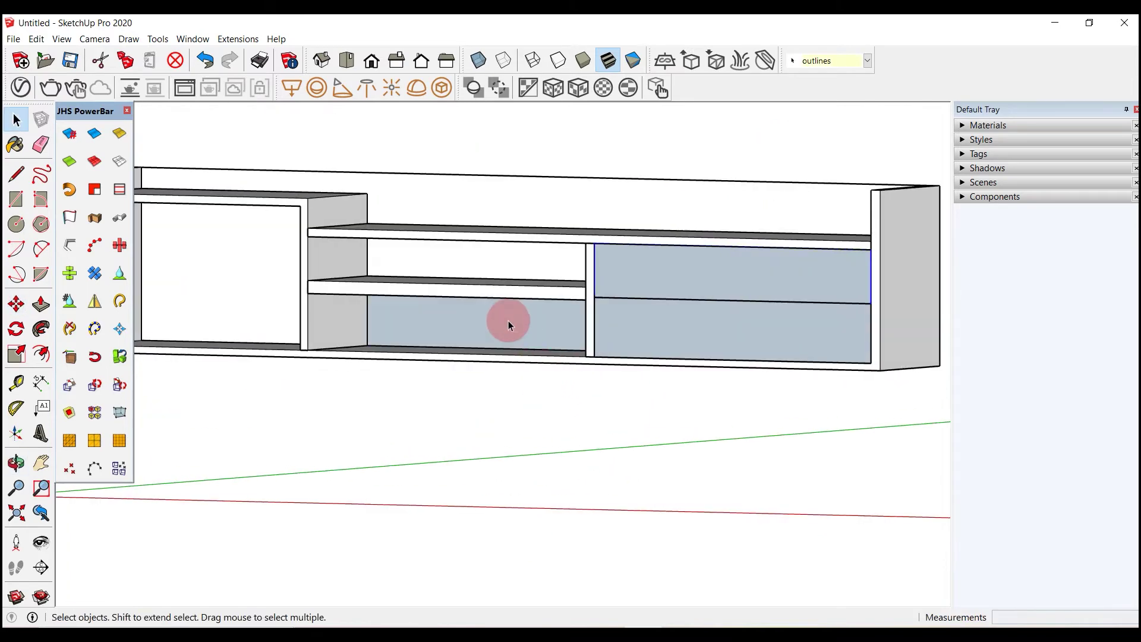
middle_click_drag(641, 357, 395, 319)
key("m")
left_click_drag(395, 319, 331, 319)
- View the cabinet from the front-left and pick its front face for Push/Pull
key("space")
mouse_move(548, 474)
middle_mouse_down()
mouse_move(210, 304)
mouse_move(420, 273)
middle_mouse_up()
scroll(395, 306, "up", 2)
scroll(152, 313, "down", 2)
middle_click_drag(153, 313, 443, 504)
scroll(440, 476, "up", 2)
key("p")
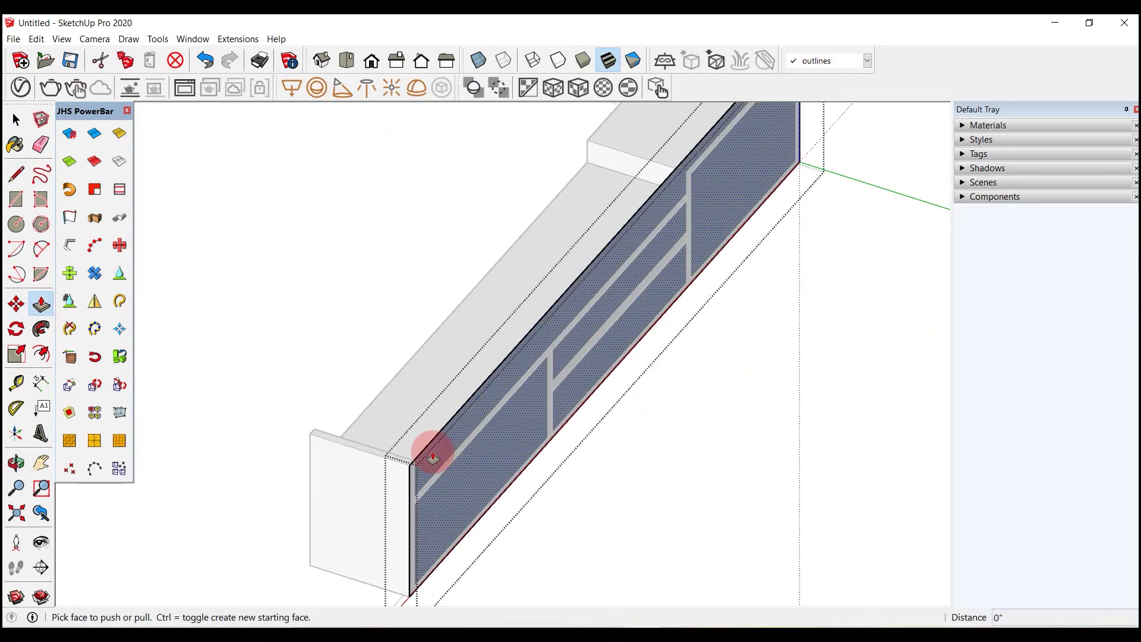
left_click(445, 460)
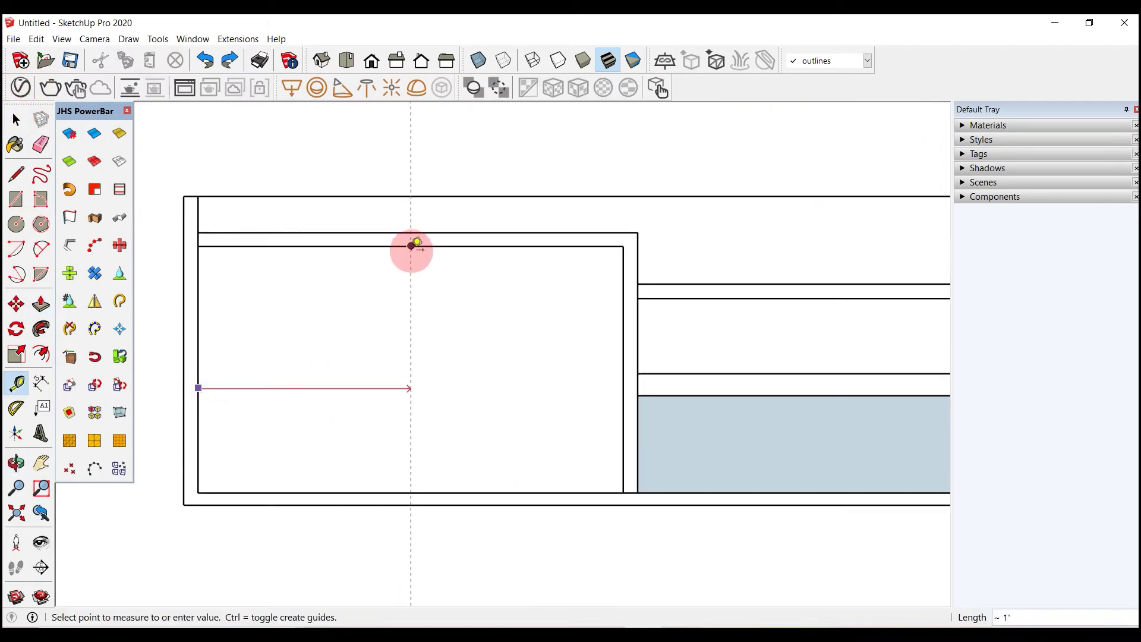
- Draw a half-width door rectangle in the left compartment and make it a group
key("r")
left_click(198, 245)
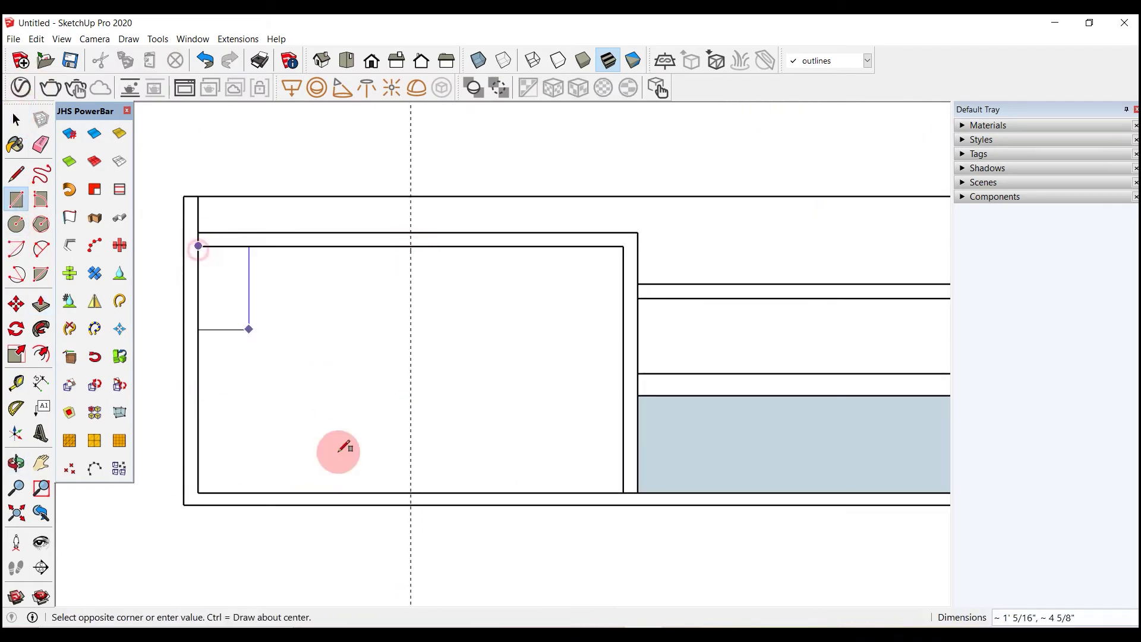
left_click(410, 492)
key("space")
left_click(297, 344)
right_click(299, 344)
left_click(345, 457)
- Copy the door panel beside the first to close the compartment
key("m")
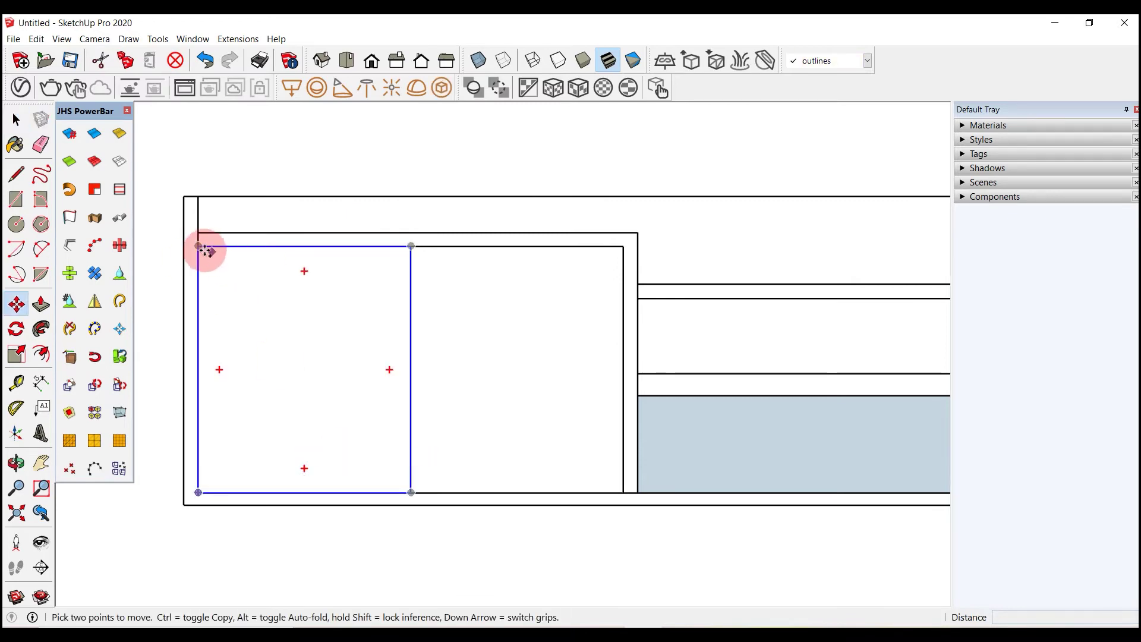
left_click(198, 246)
key("ctrl")
left_click(411, 248)
key("space")
mouse_move(171, 308)
middle_mouse_down()
mouse_move(349, 216)
mouse_move(529, 427)
middle_mouse_up()
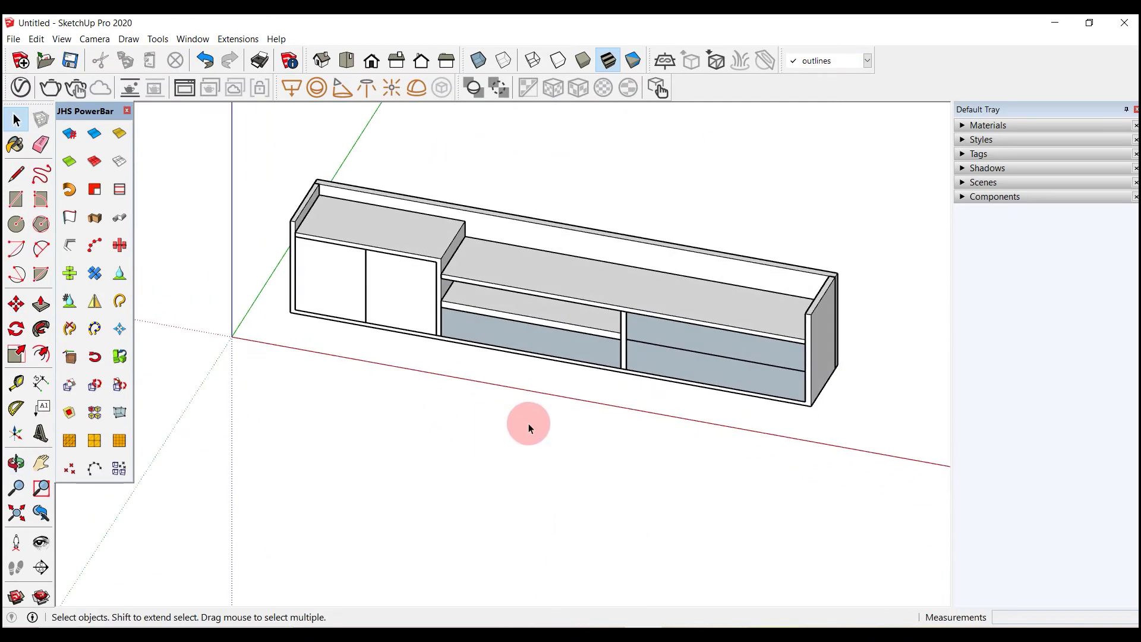
- In Front view, add a Tape Measure guide 6 5/8" above the ground line
left_click(380, 63)
left_click(16, 379)
left_click(399, 454)
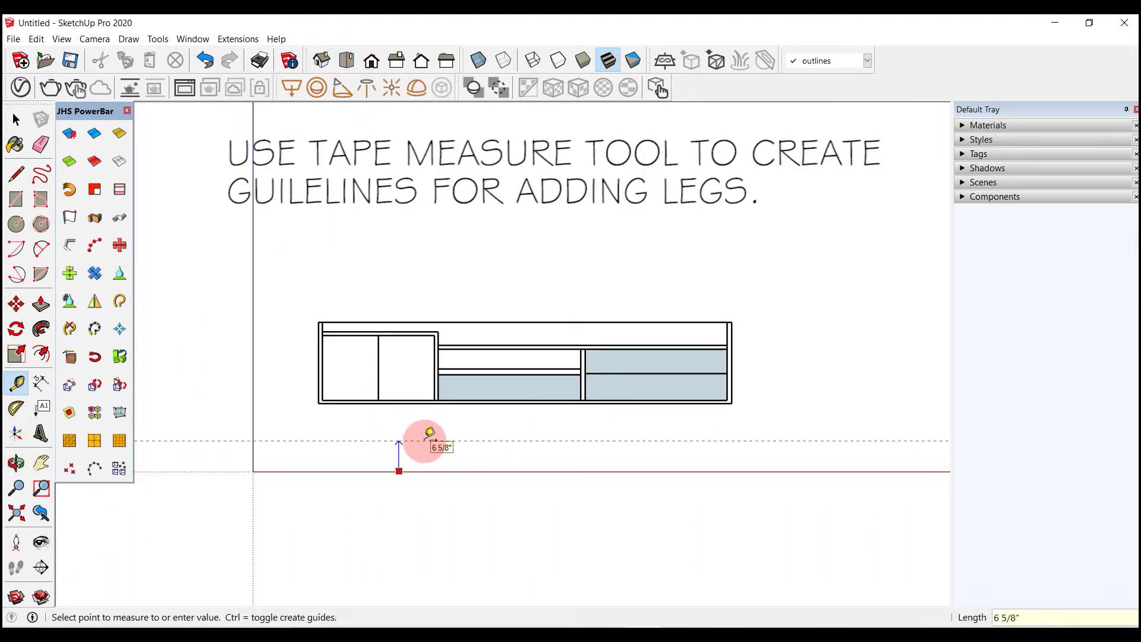
left_click(427, 439)
left_click(16, 120)
- Move the whole cabinet so its bottom-left corner sits on the guide
left_click(404, 353)
left_click(613, 355)
key("m")
mouse_move(318, 403)
left_mouse_down()
mouse_move(307, 443)
mouse_move(255, 441)
left_mouse_up()
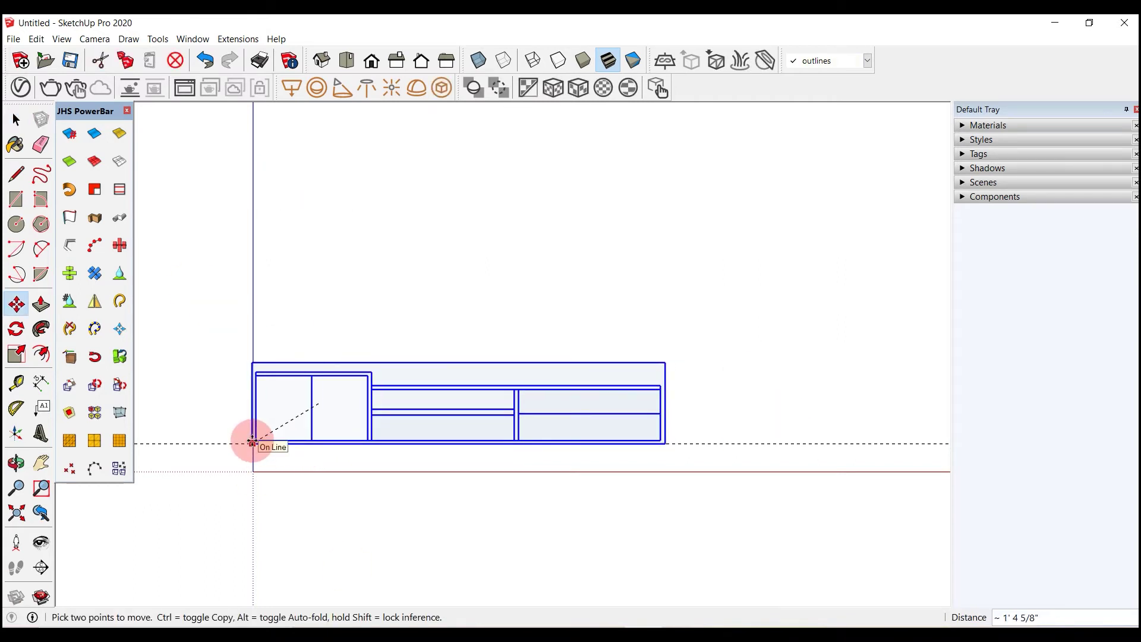
key("space")
left_click(224, 497)
- Orbit around the raised cabinet, then return to the flat front view
scroll(224, 497, "up", 3)
middle_click_drag(241, 363, 593, 375)
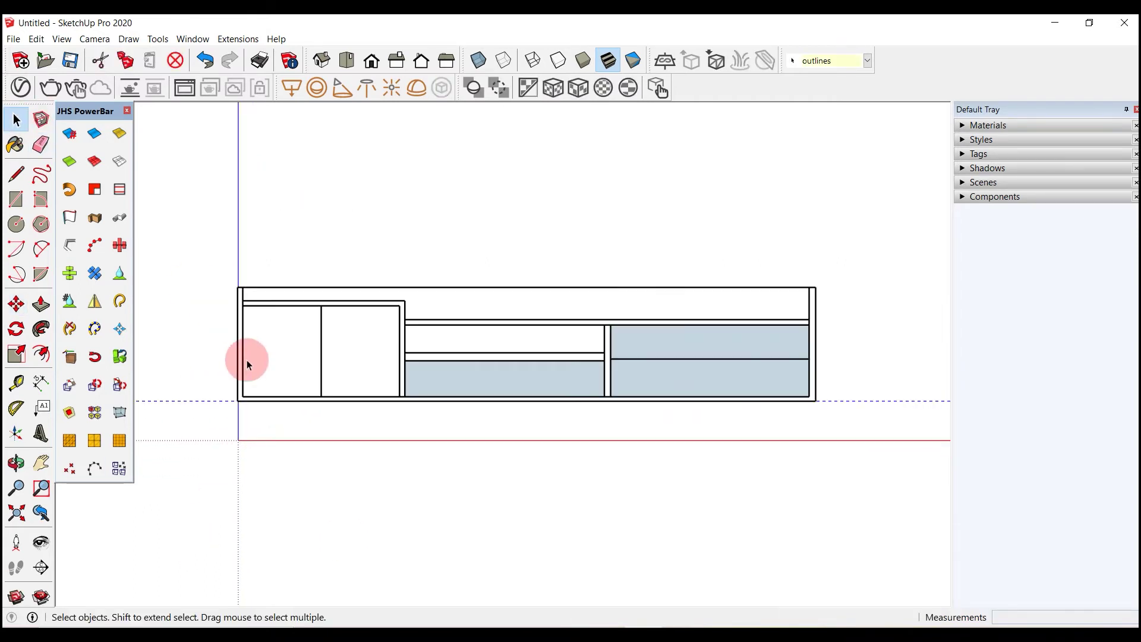
left_click(372, 60)
left_click(247, 400)
scroll(246, 400, "up", 2)
left_click(14, 175)
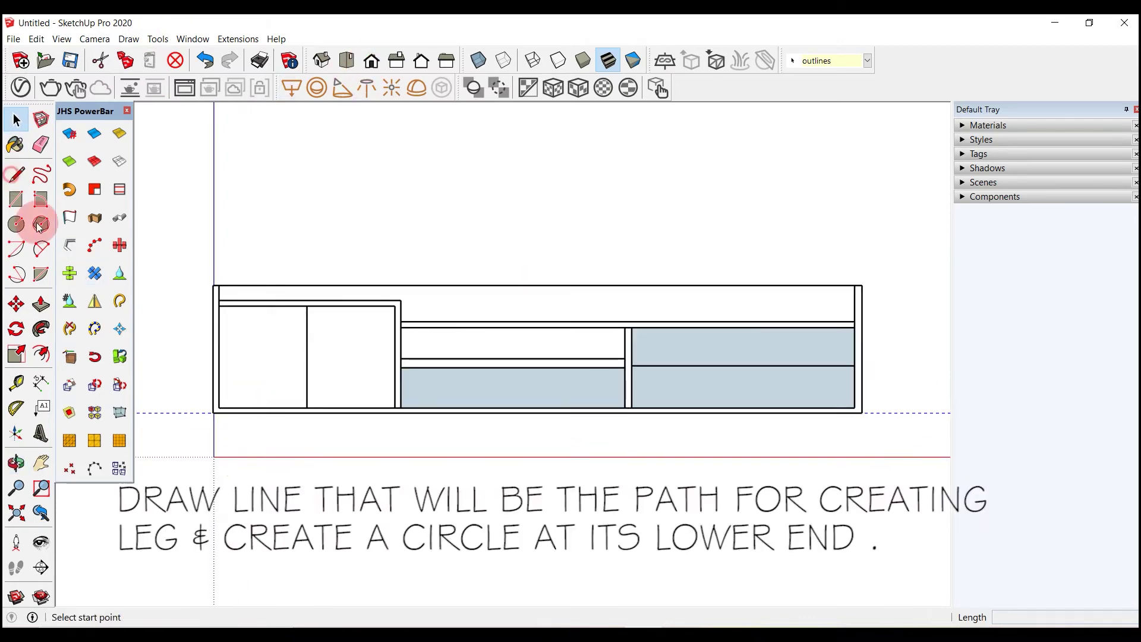
- Finish the angled leg path line and zoom in under the cabinet
left_click(235, 456)
key("space")
scroll(238, 452, "up", 2)
scroll(382, 446, "up", 2)
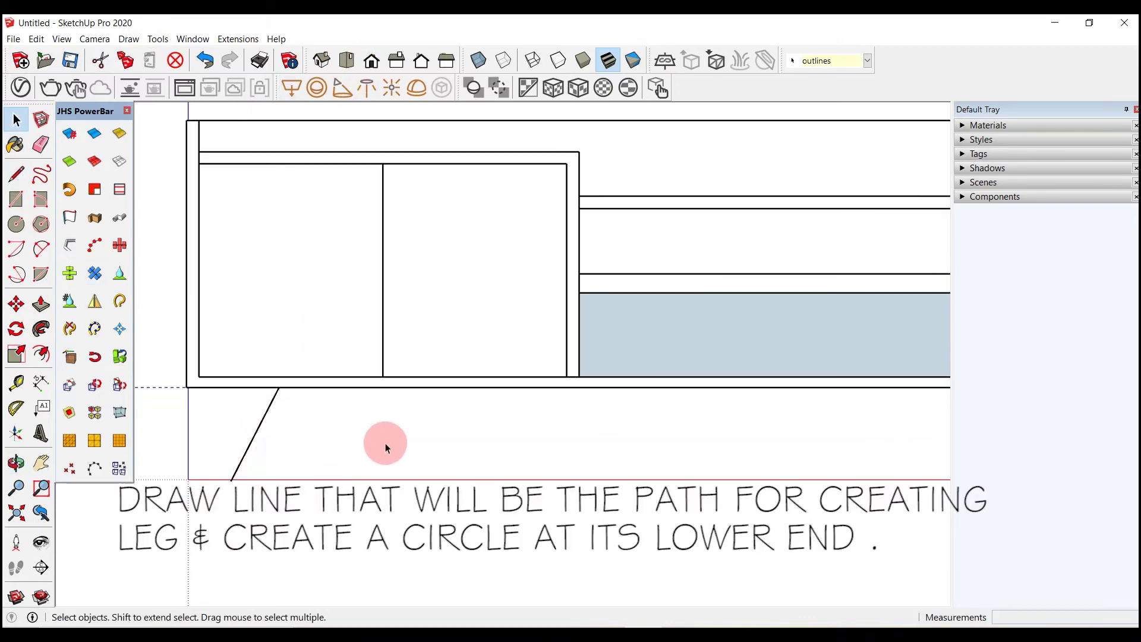
middle_click_drag(382, 446, 270, 420)
scroll(270, 420, "up", 2)
scroll(216, 336, "down", 3)
mouse_move(216, 336)
middle_mouse_down()
mouse_move(408, 287)
mouse_move(196, 369)
middle_mouse_up()
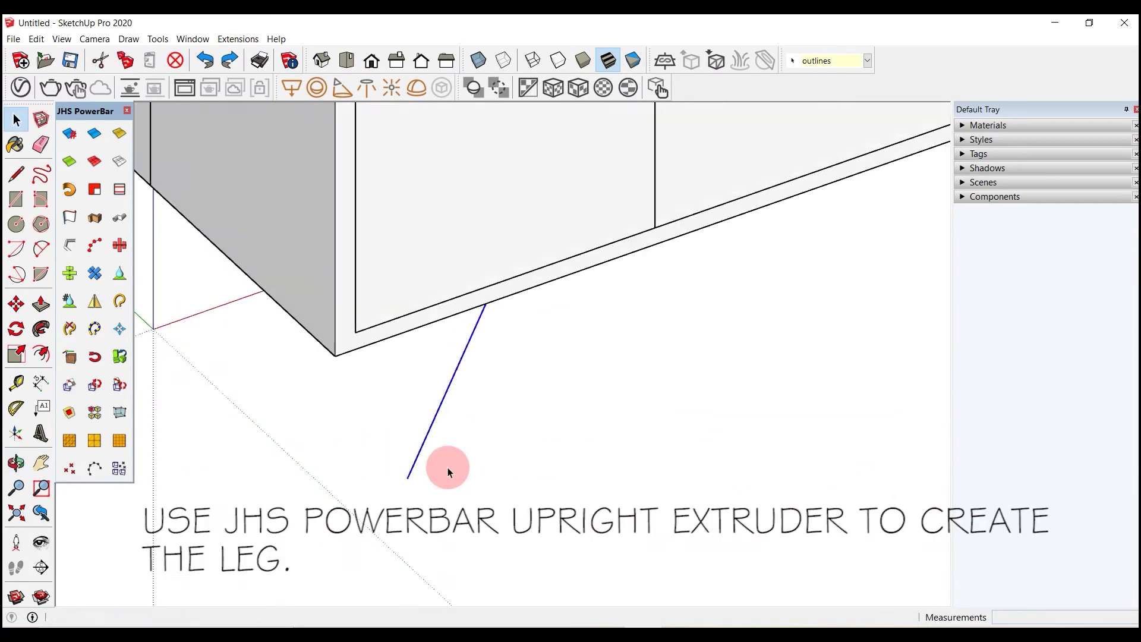
- Sweep a circle along the leg line into a cylinder and group it
key("c")
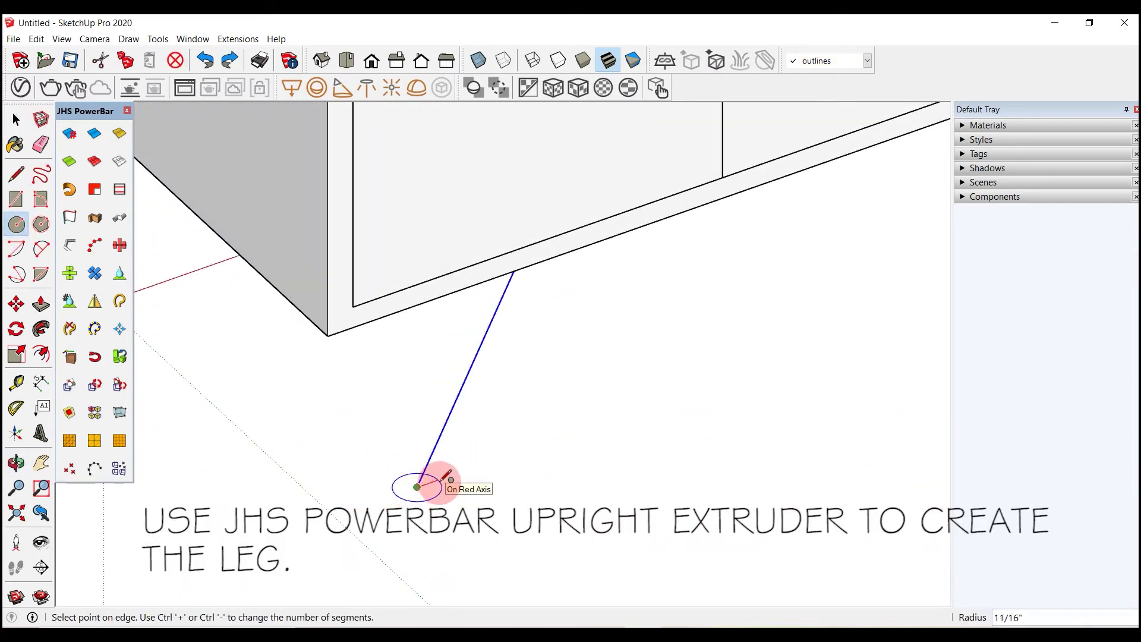
left_click(442, 481)
key("space")
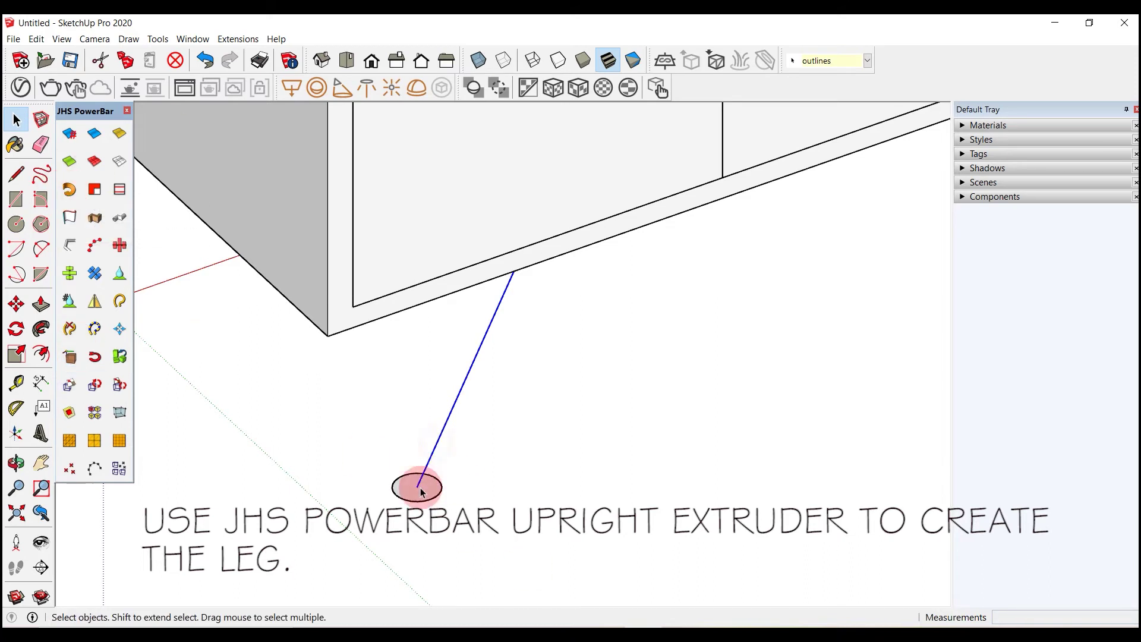
left_click(431, 467, "ctrl")
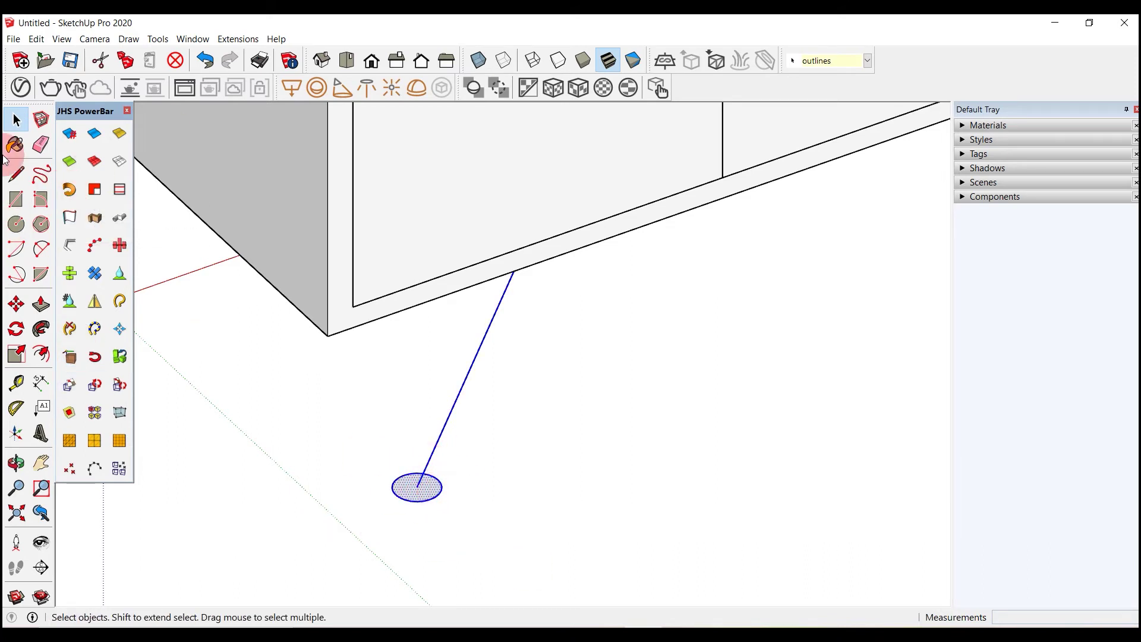
left_click(67, 189)
triple_click(433, 446)
right_click(433, 446)
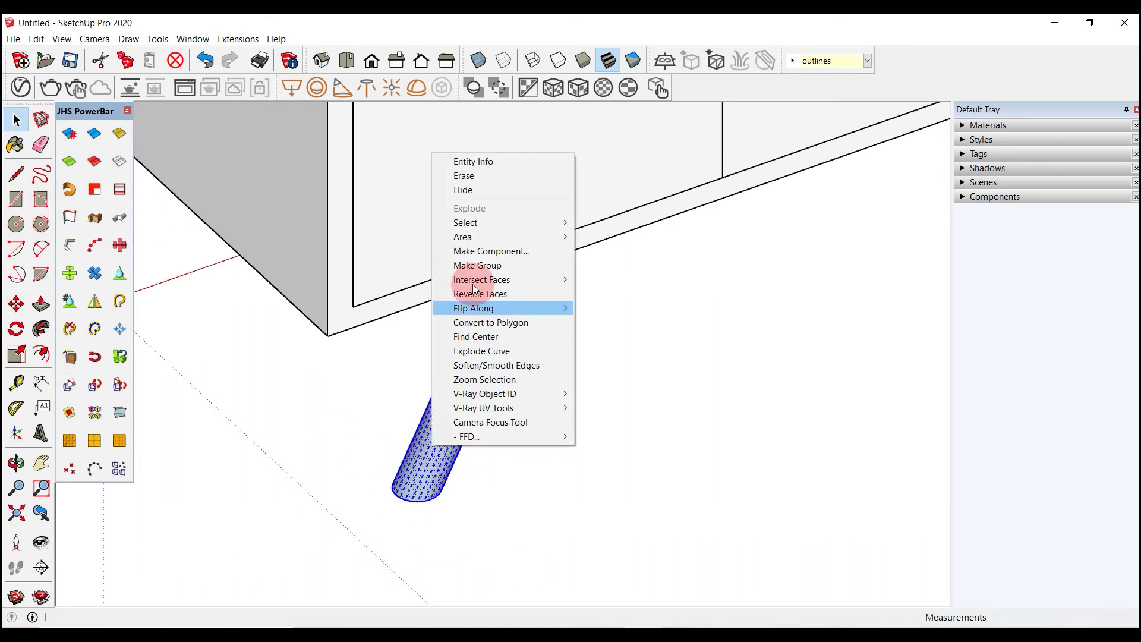
left_click(538, 305)
- Move the cylindrical leg under the cabinet's left corner
middle_click_drag(394, 523, 541, 507)
key("m")
left_click(466, 515)
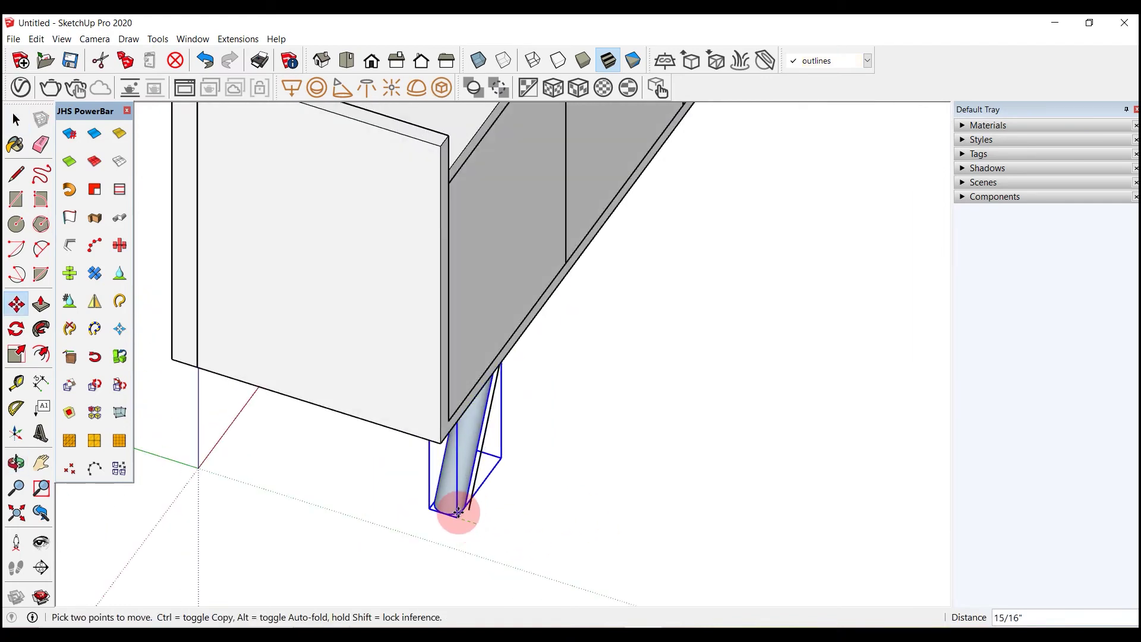
left_click(459, 515)
middle_click_drag(431, 561, 448, 565)
key("space")
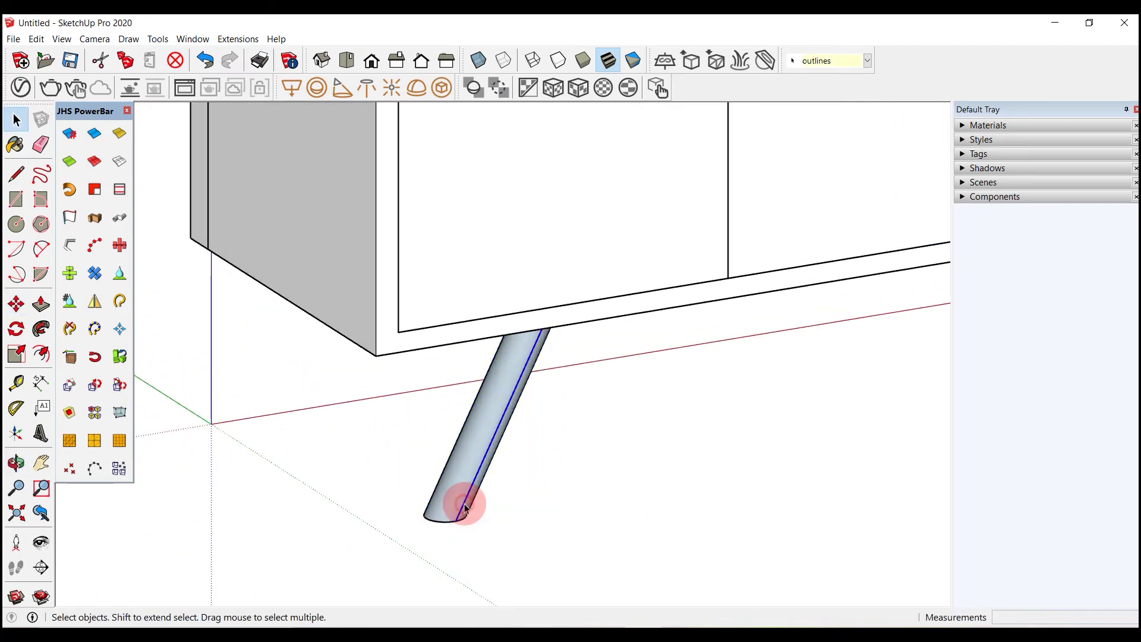
mouse_move(466, 509)
middle_mouse_down()
mouse_move(522, 338)
mouse_move(258, 459)
middle_mouse_up()
- Scale the leg's bottom face uniformly to 0.69 to taper it
left_click(377, 461)
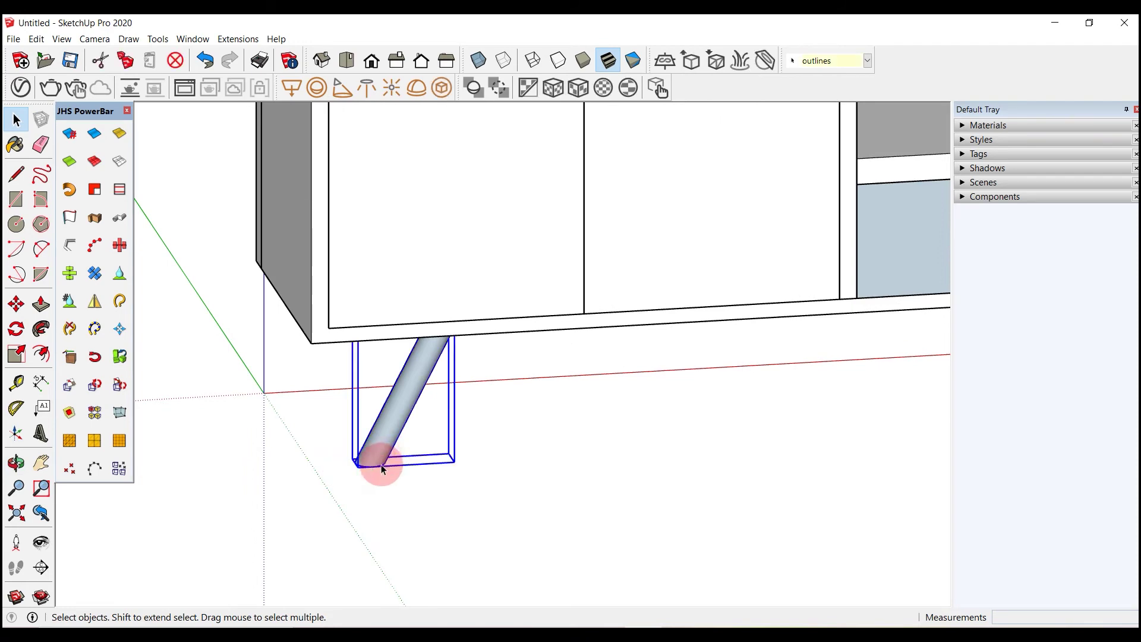
scroll(386, 446, "up", 3)
middle_click_drag(406, 544, 365, 421)
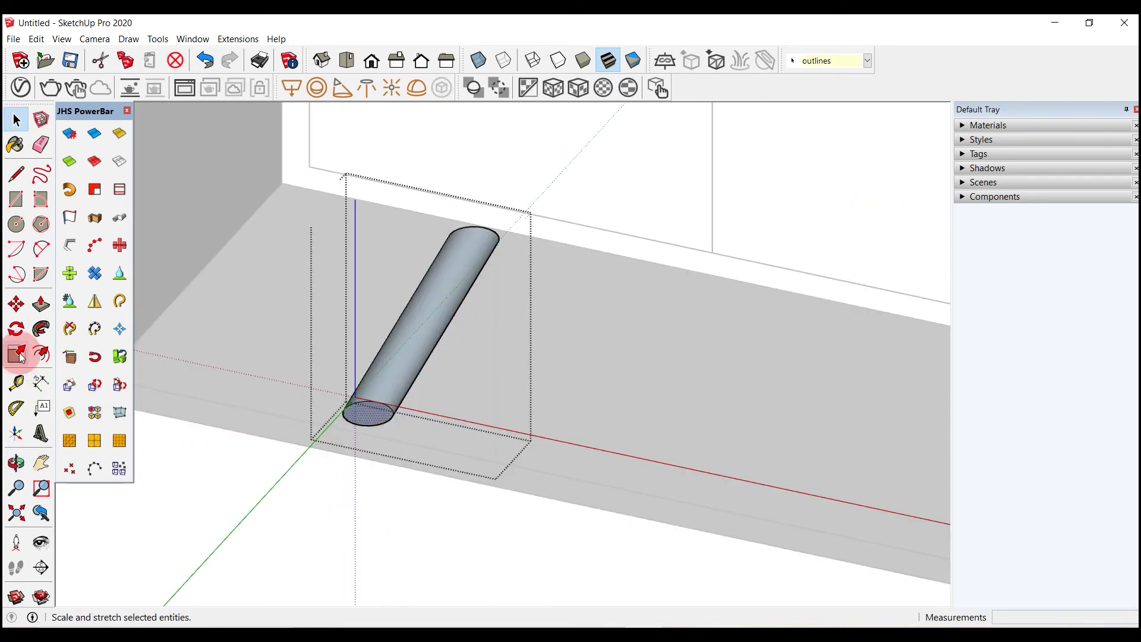
scroll(337, 455, "up", 3)
left_click_drag(273, 408, 156, 369)
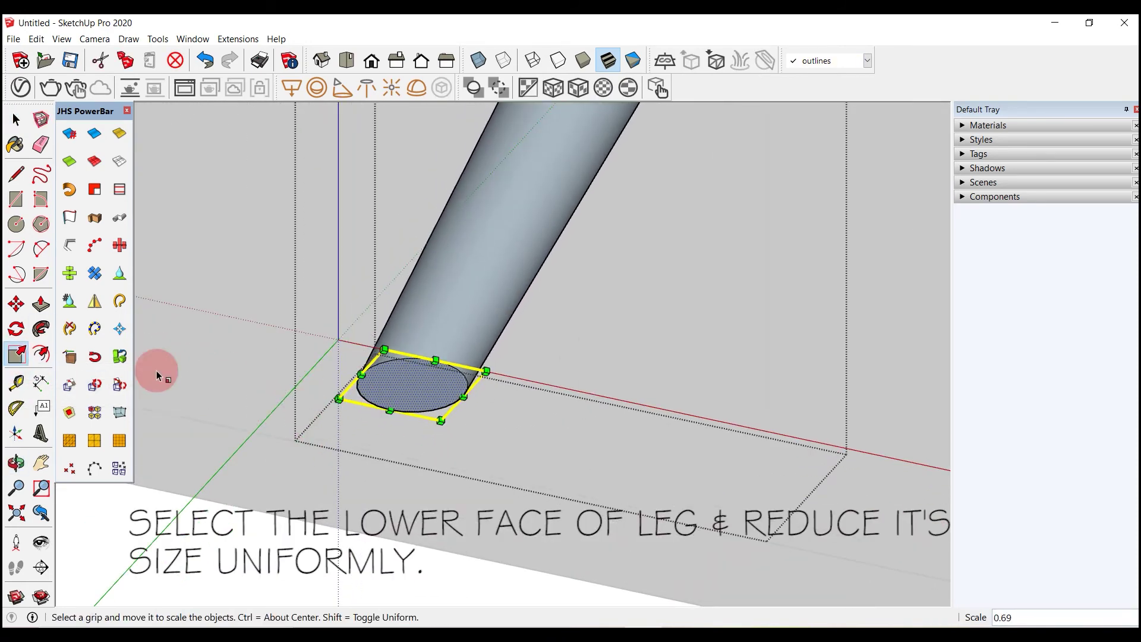
left_click(16, 122)
scroll(265, 420, "down", 5)
mouse_move(265, 420)
middle_mouse_down()
mouse_move(255, 531)
mouse_move(408, 523)
middle_mouse_up()
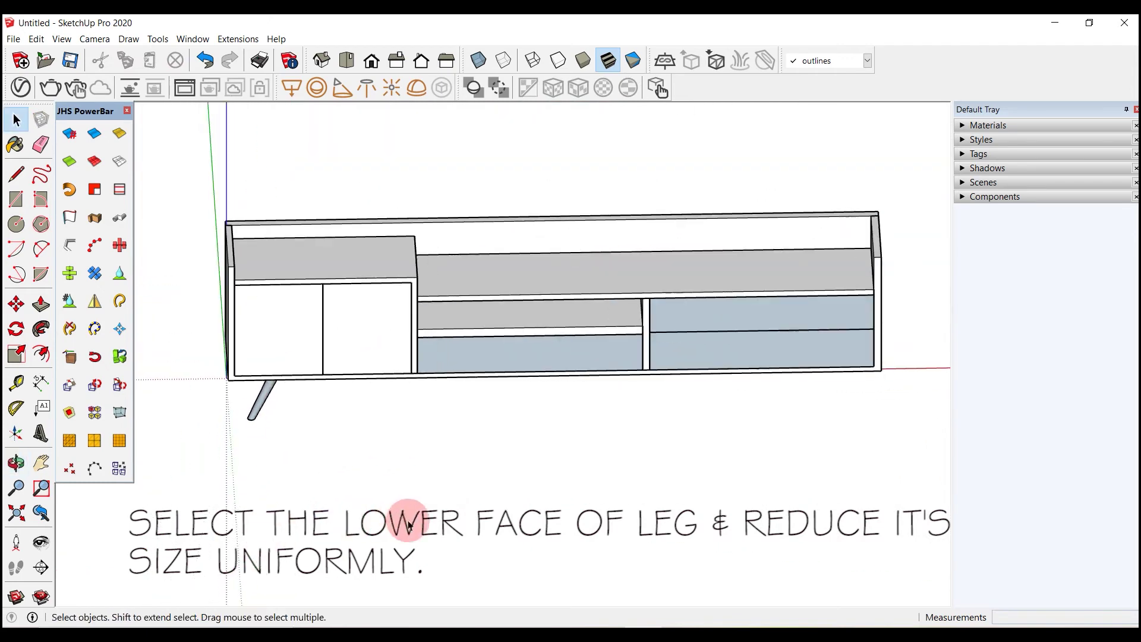
- Mirror the tapered leg to the cabinet's other end with JHS Mirror
left_click(258, 408)
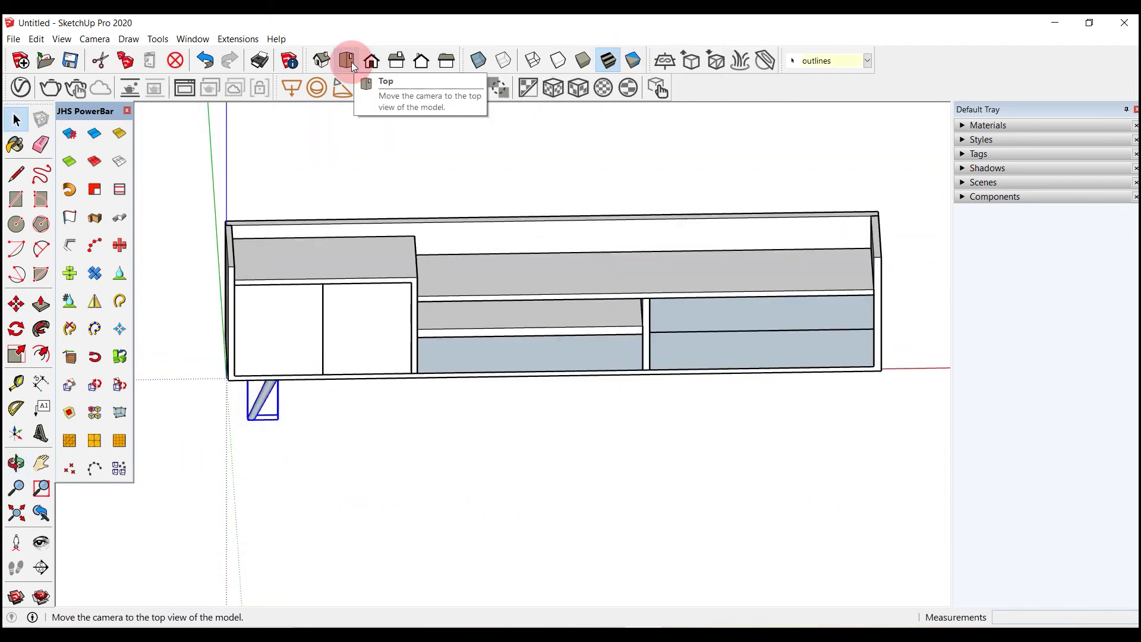
middle_click_drag(508, 415, 76, 298)
left_click(94, 301)
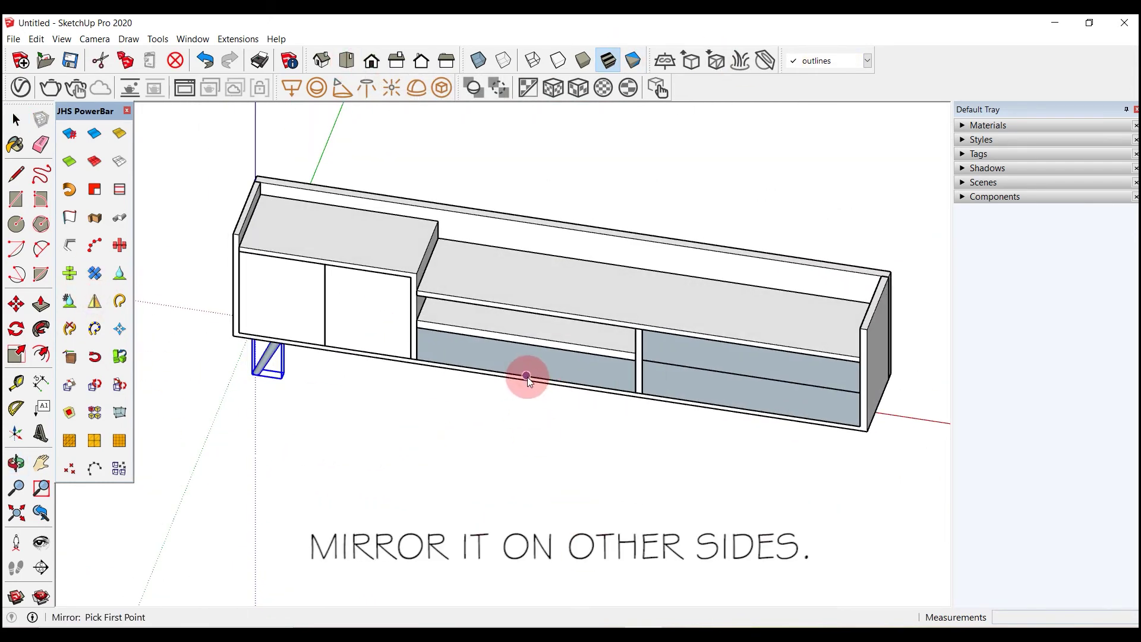
left_click(496, 399)
- Mirror both legs across to the remaining corners, giving four legs
mouse_move(497, 399)
middle_mouse_down()
mouse_move(581, 540)
mouse_move(648, 339)
middle_mouse_up()
left_click(323, 416, "shift")
mouse_move(323, 416)
middle_mouse_down()
mouse_move(454, 451)
mouse_move(268, 369)
middle_mouse_up()
left_click(95, 301)
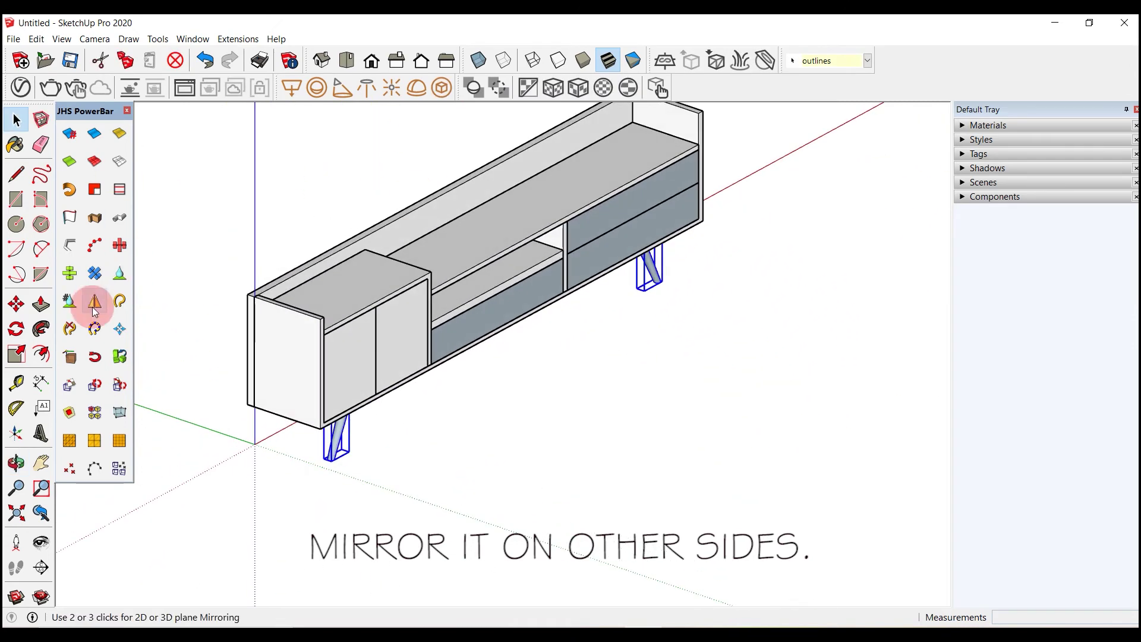
left_click(291, 251)
mouse_move(315, 219)
middle_mouse_down()
mouse_move(472, 306)
mouse_move(415, 446)
middle_mouse_up()
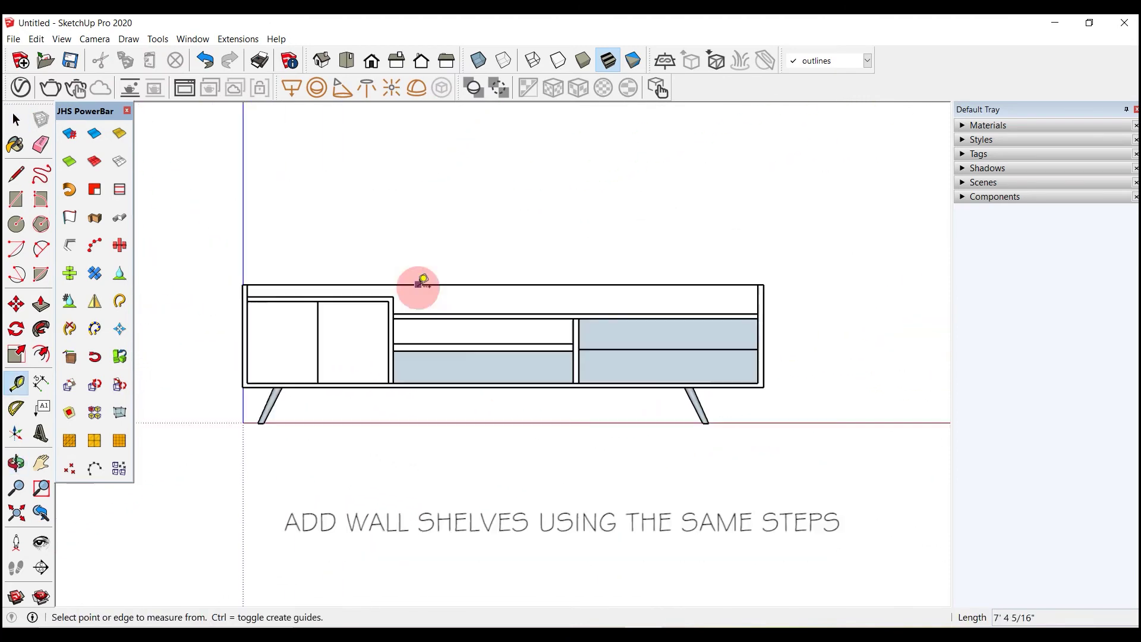
- Place a horizontal Tape Measure guide above the cabinet
left_click(422, 284)
left_click(421, 214)
scroll(476, 267, "down", 1)
left_click(466, 234)
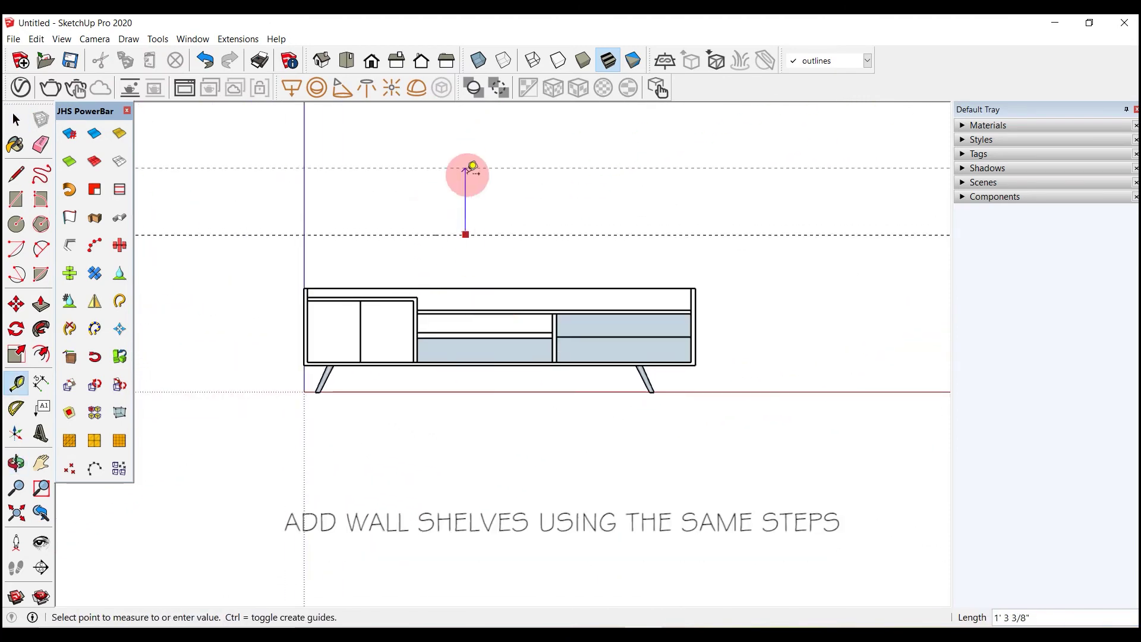
- Add Tape Measure guides above the cabinet's left end to frame the shelf
scroll(463, 184, "down", 1)
scroll(368, 188, "up", 1)
left_click(343, 191)
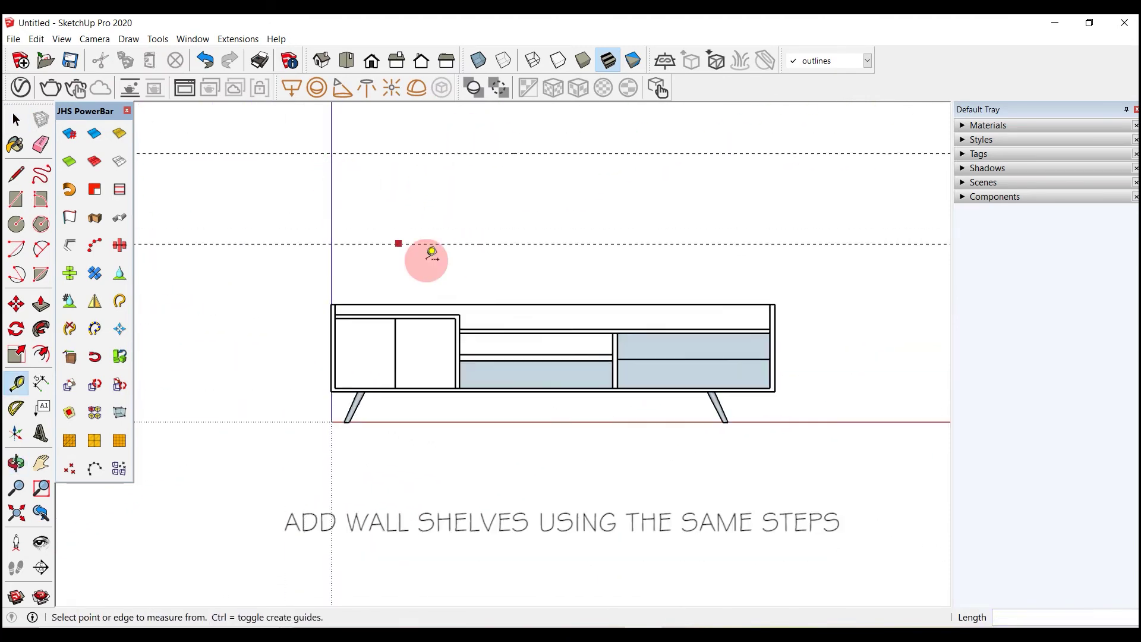
scroll(417, 195, "down", 1)
scroll(494, 231, "up", 1)
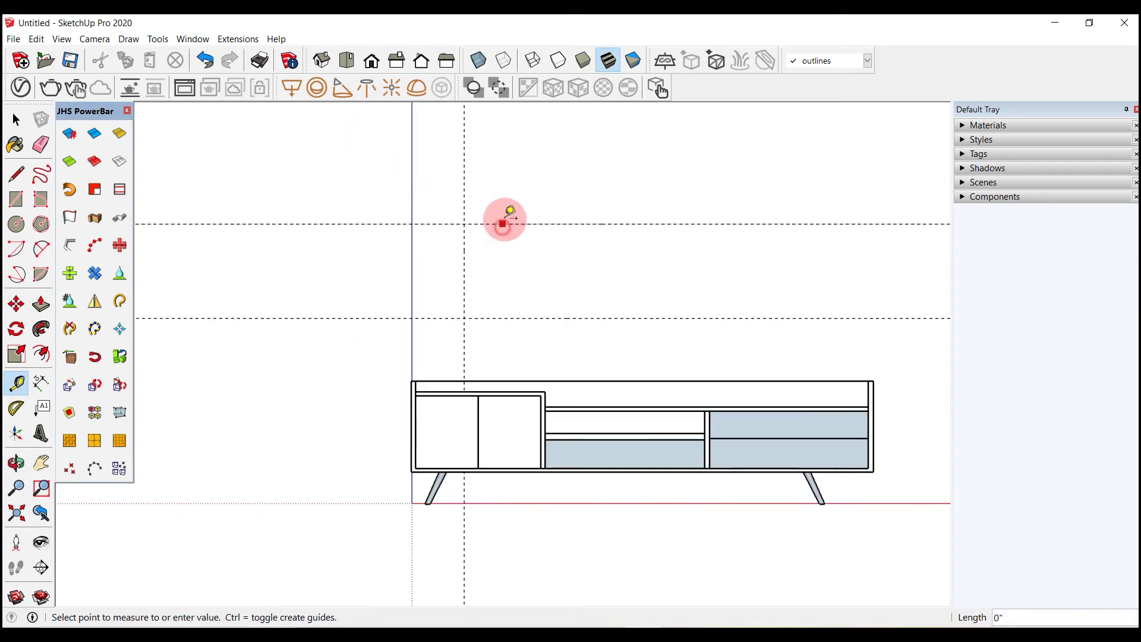
scroll(501, 224, "down", 1)
left_click(513, 223)
key("Return")
key("r")
- Draw the shelf's outline rectangle between the guides
scroll(465, 206, "up", 1)
left_click_drag(465, 206, 520, 303)
key("space")
scroll(485, 237, "up", 1)
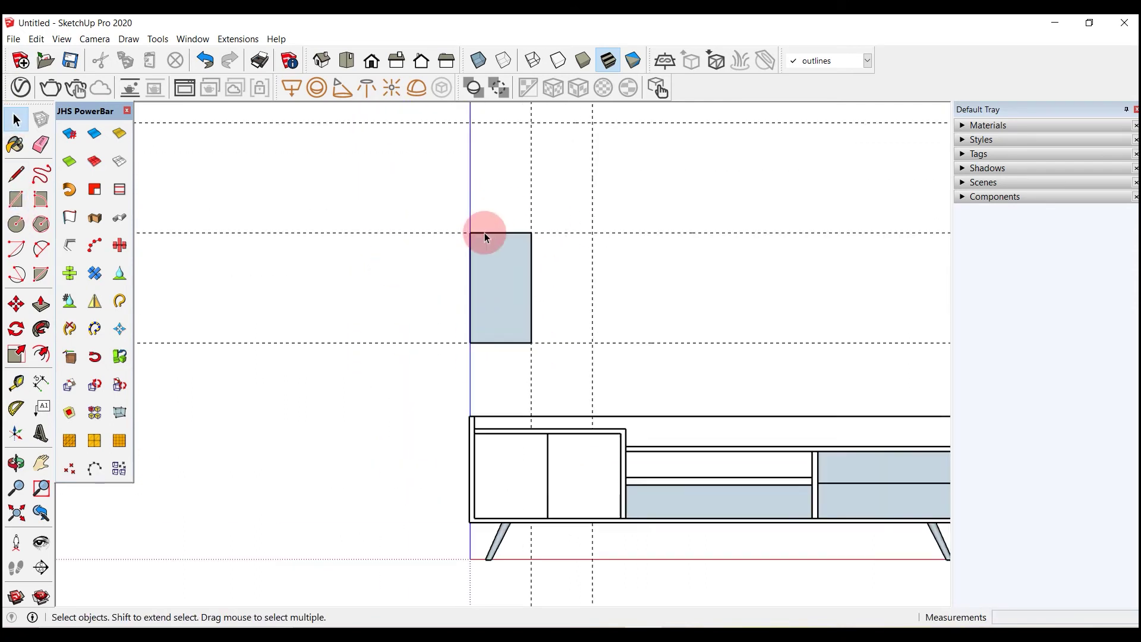
scroll(485, 238, "up", 1)
- Offset the rectangle inward and Push/Pull the frame ring out into box sides
key("f")
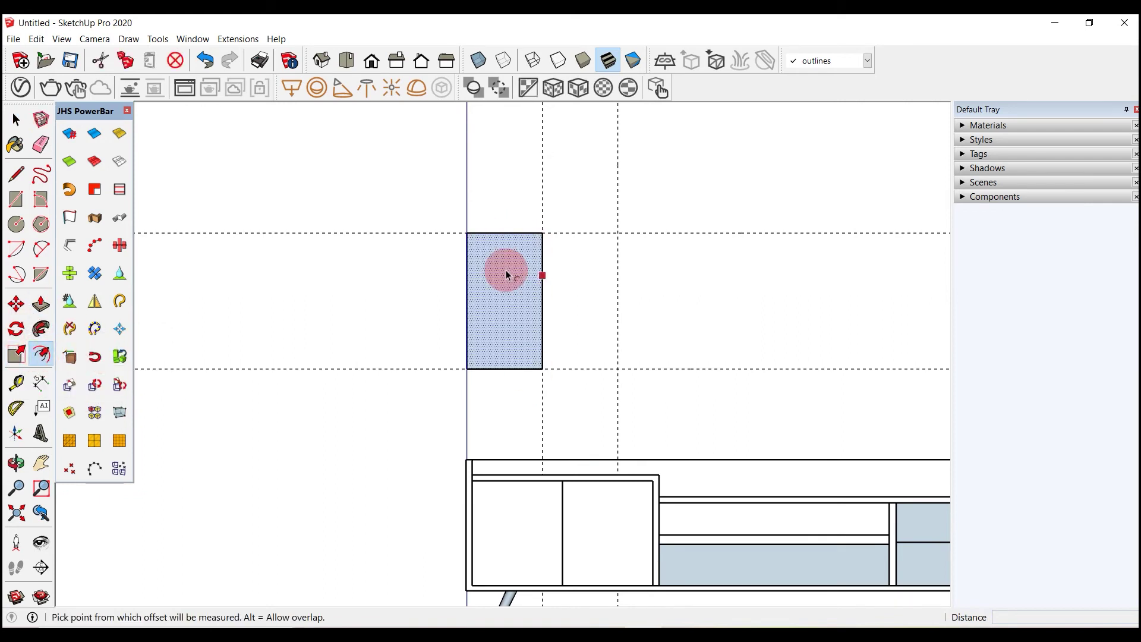
left_click(507, 246)
key("space")
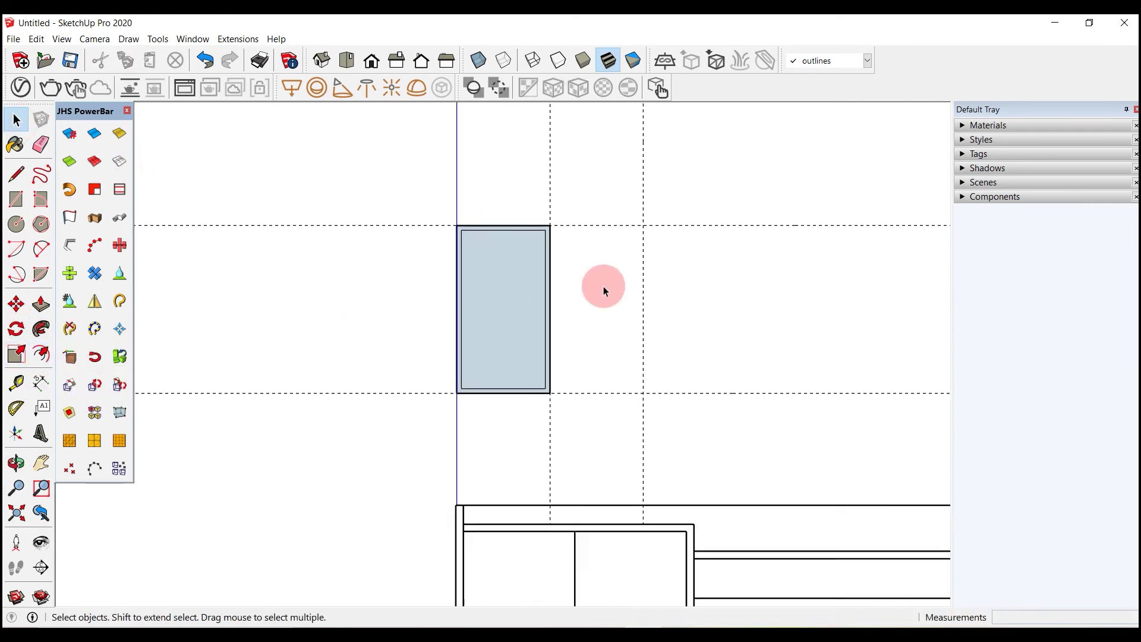
middle_click_drag(604, 288, 535, 249)
key("p")
left_click_drag(500, 211, 503, 263)
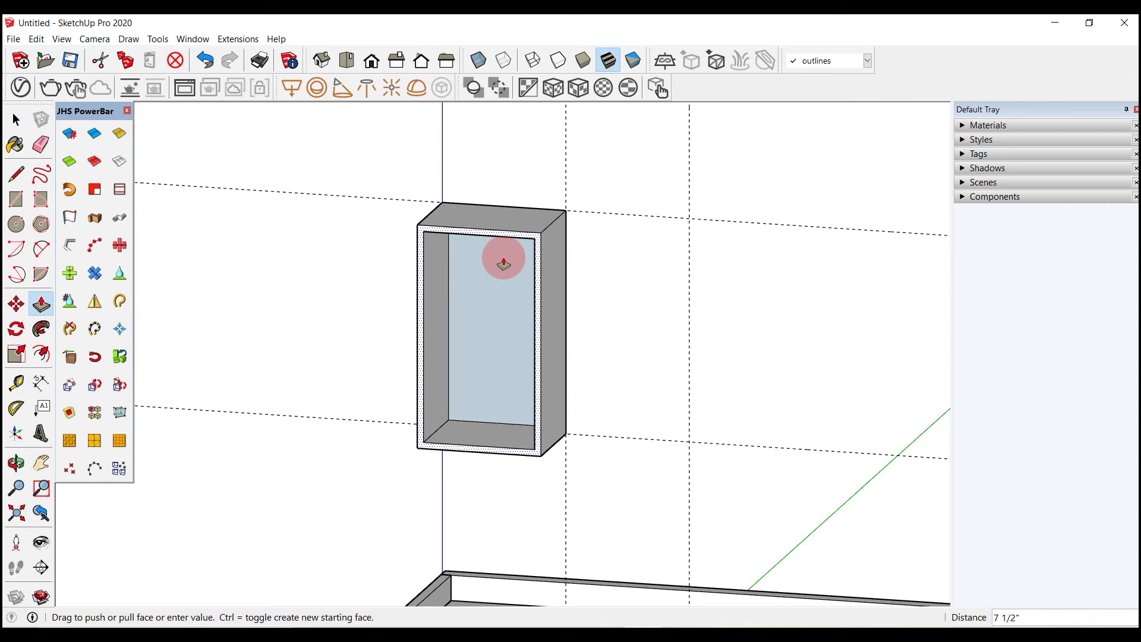
- Finish extruding the box shelf frame and make the whole box a group
left_click(16, 119)
scroll(489, 234, "down", 3)
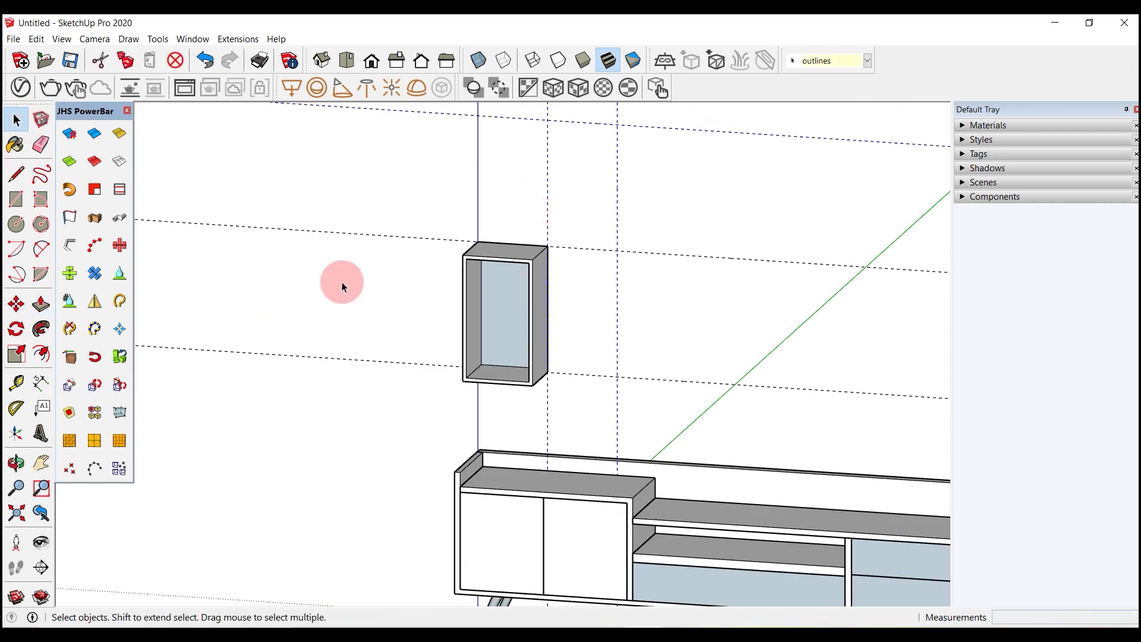
triple_click(505, 255)
right_click(503, 259)
left_click(552, 372)
- Copy the box shelf group, placing the copy up and to the right
scroll(484, 412, "up", 1)
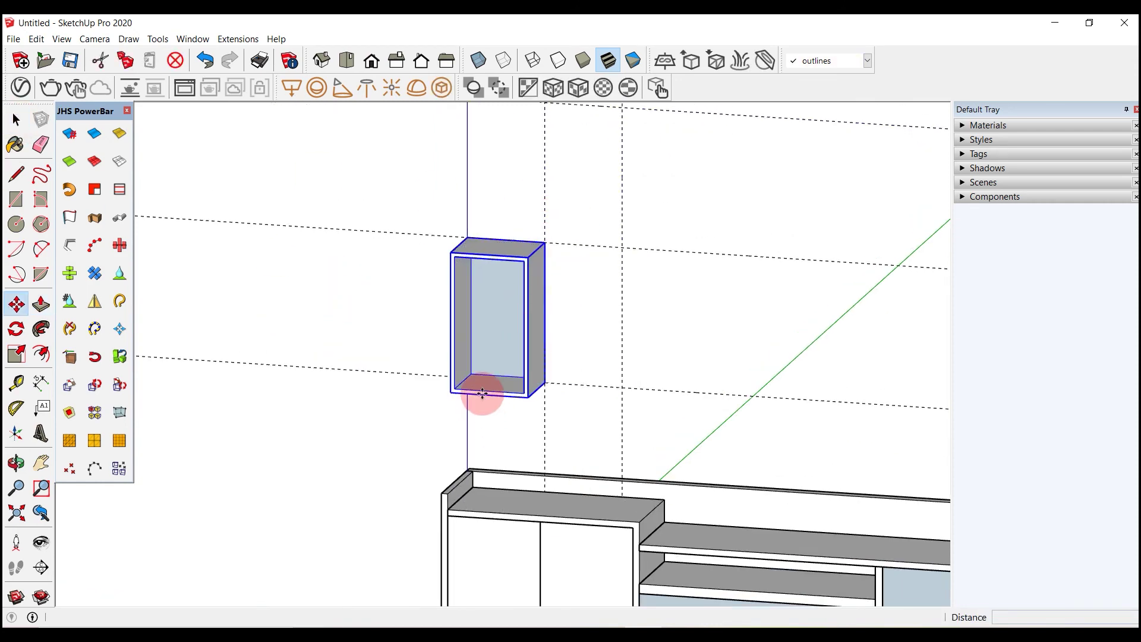
left_click(472, 373)
key("ctrl")
left_click(382, 400)
scroll(428, 388, "down", 3)
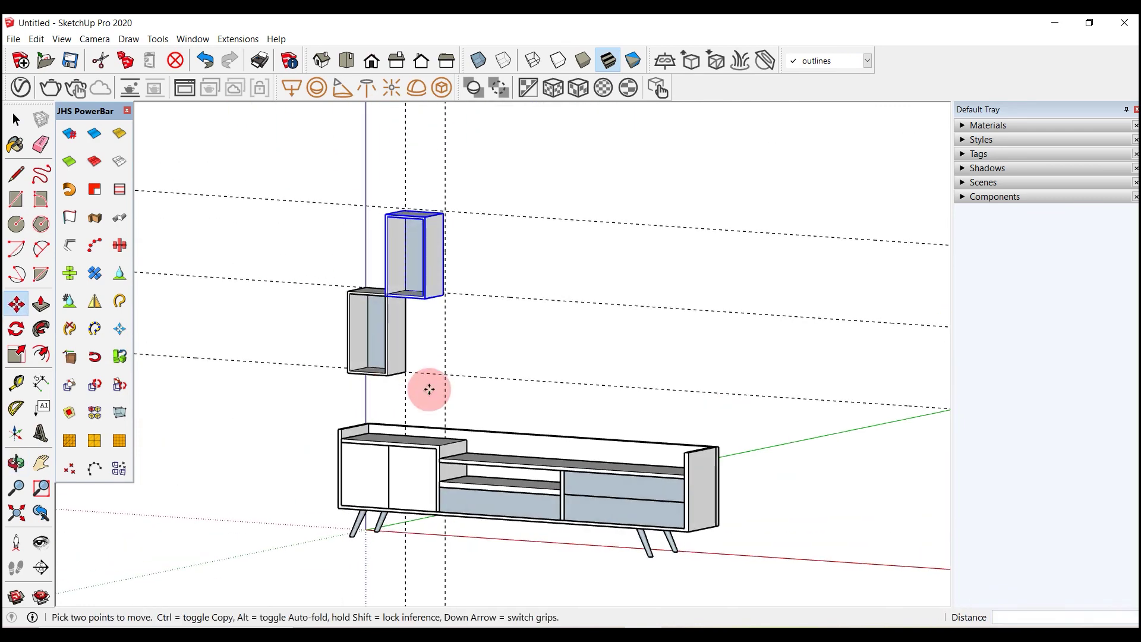
key("space")
left_click(498, 255)
- Orbit out to an angled view showing both box shelves
scroll(466, 334, "up", 2)
scroll(382, 364, "down", 5)
middle_click_drag(382, 365, 357, 420)
scroll(452, 383, "down", 3)
scroll(387, 372, "down", 3)
left_click(17, 178)
middle_click_drag(568, 440, 115, 186)
key("space")
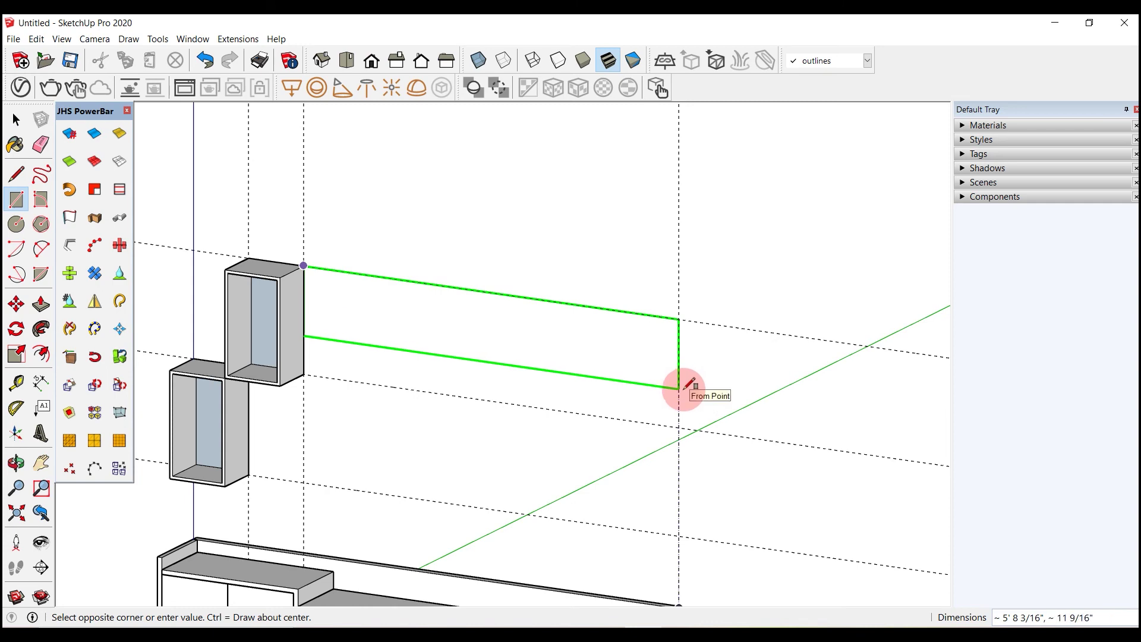
- Draw the long ledge rectangle running right from the upper box shelf
left_click(679, 374)
mouse_move(777, 383)
middle_mouse_down()
mouse_move(667, 357)
mouse_move(211, 194)
middle_mouse_up()
key("space")
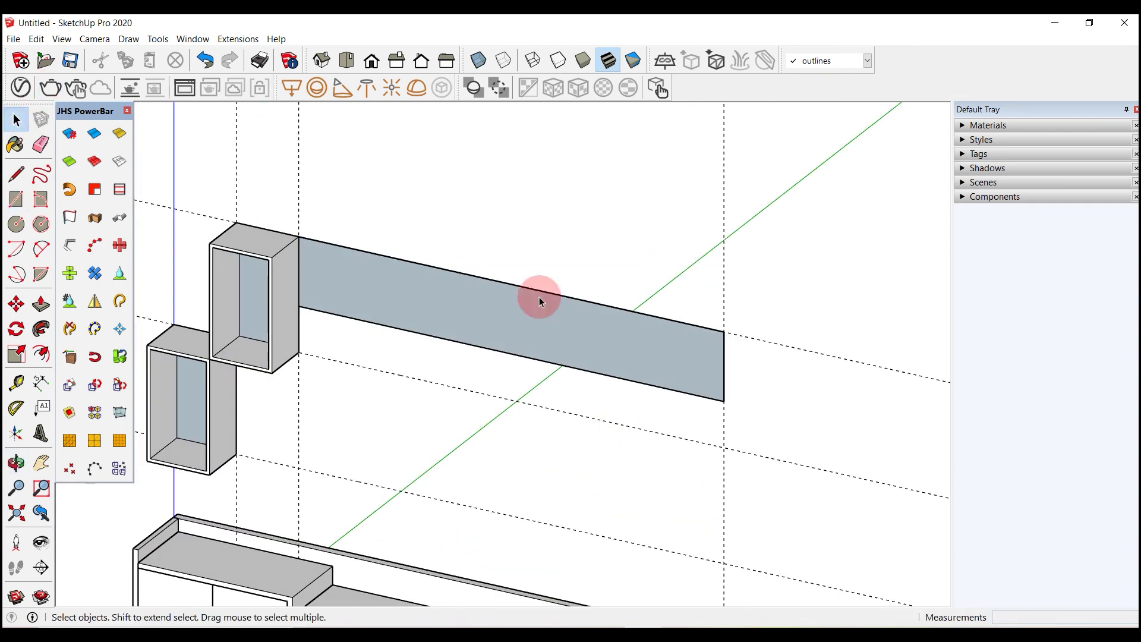
left_click(543, 316)
scroll(647, 247, "down", 4)
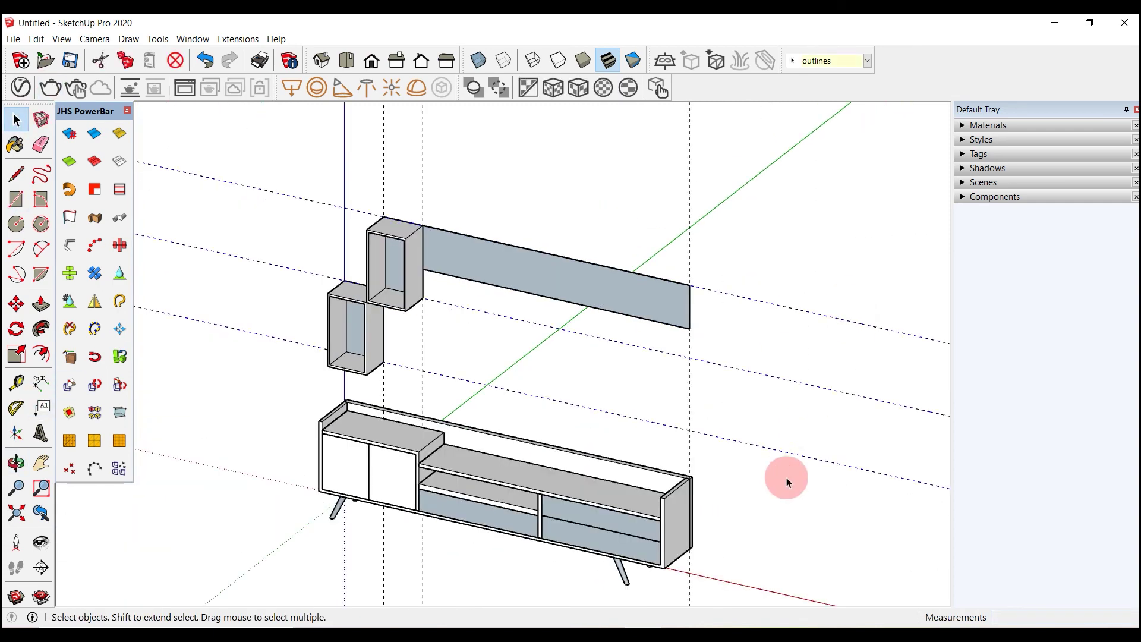
scroll(472, 416, "up", 2)
- Split the ledge face with a guide and a line along it
key("t")
scroll(716, 340, "up", 3)
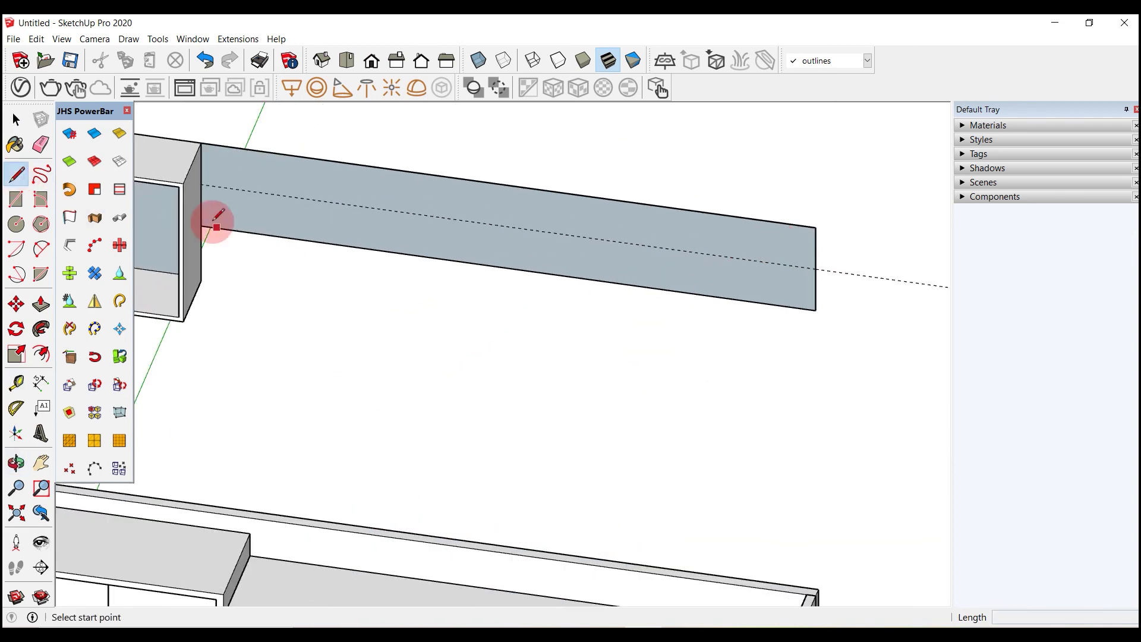
left_click(815, 267)
key("space")
scroll(836, 321, "down", 3)
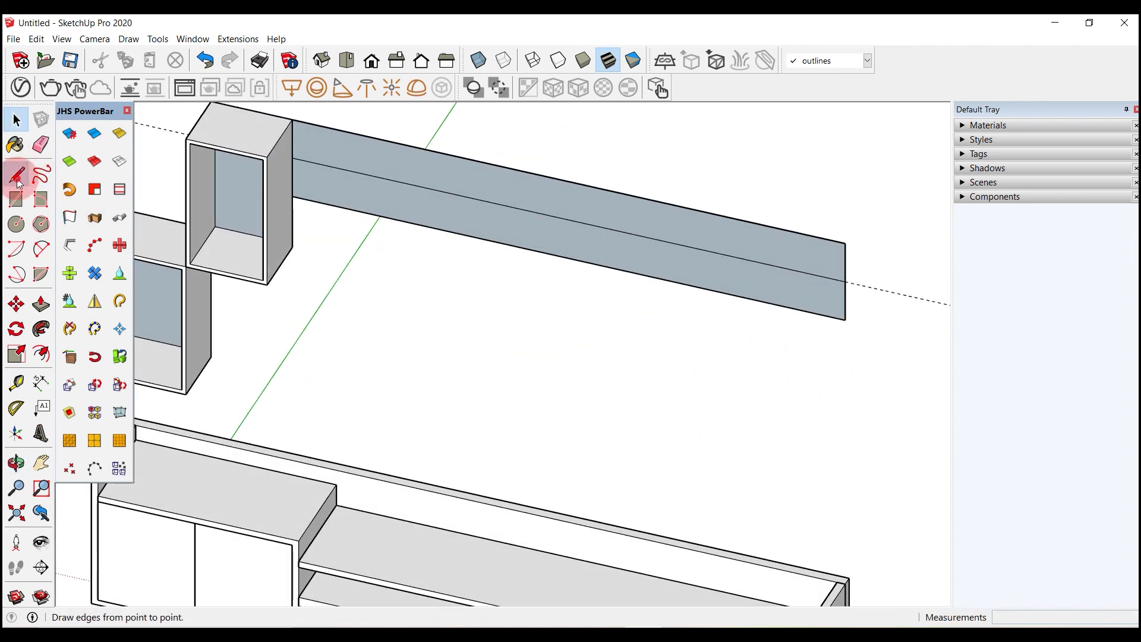
left_click(17, 175)
scroll(844, 253, "up", 6)
left_click(844, 237)
scroll(920, 396, "down", 5)
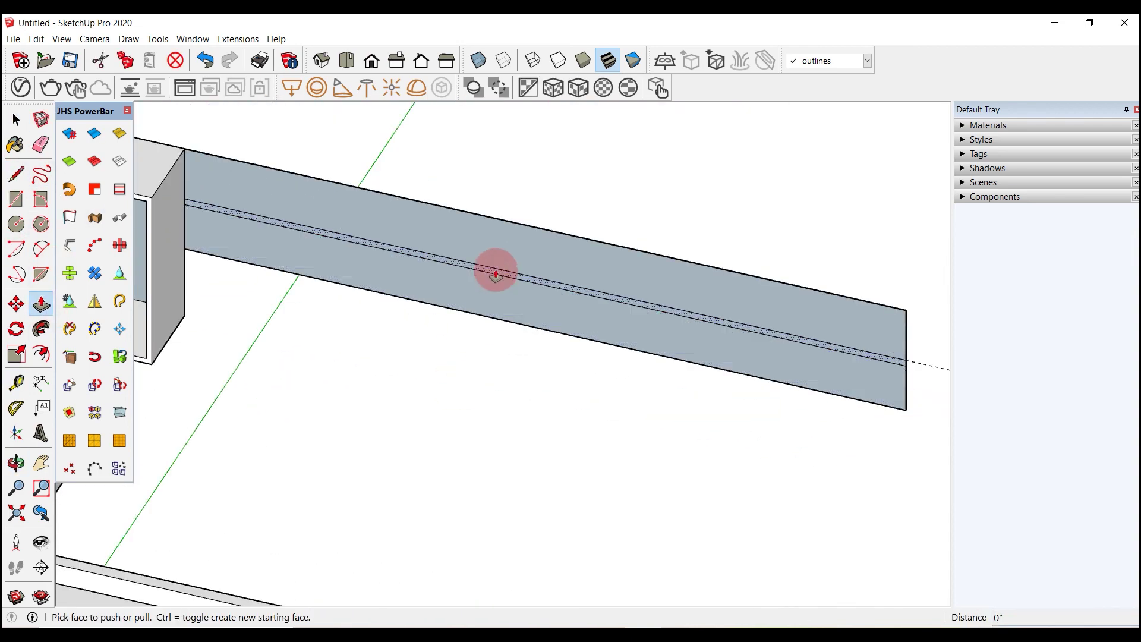
- Push/Pull the lower strip out as a thin ledge shelf
double_click(256, 227)
scroll(347, 313, "down", 3)
key("space")
middle_click_drag(573, 425, 647, 333)
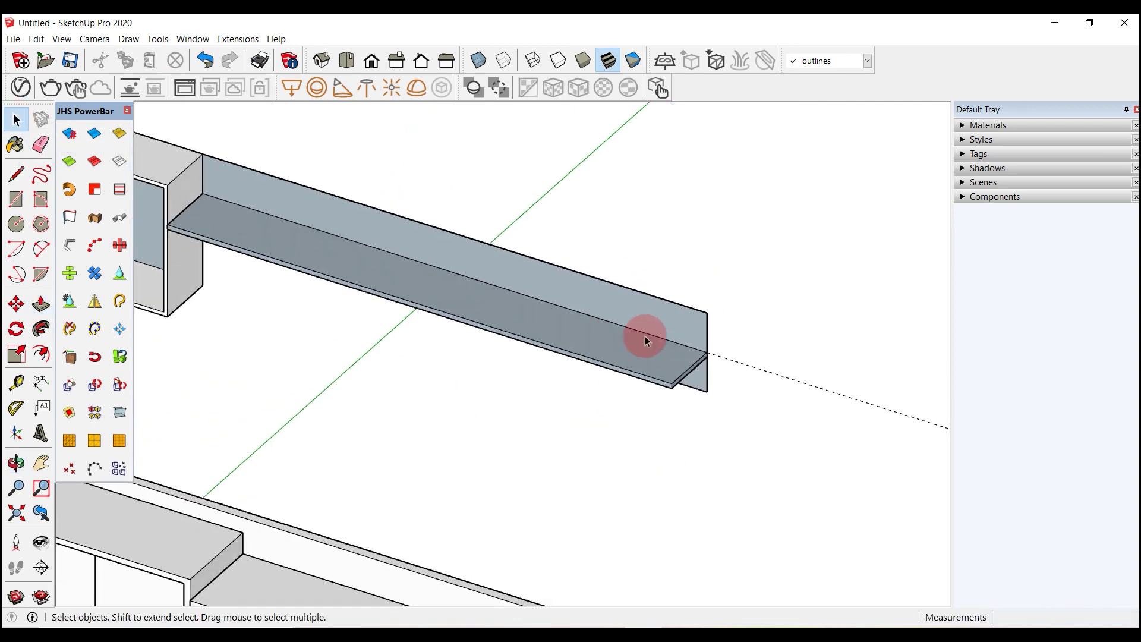
scroll(671, 328, "up", 3)
left_click(672, 328)
left_click(717, 318)
- Orbit out to inspect the whole finished TV unit model
key("space")
scroll(347, 416, "down", 5)
mouse_move(346, 416)
middle_mouse_down()
mouse_move(668, 390)
mouse_move(890, 287)
middle_mouse_up()
right_click(611, 248)
mouse_move(612, 249)
middle_mouse_down()
mouse_move(897, 408)
mouse_move(494, 336)
middle_mouse_up()
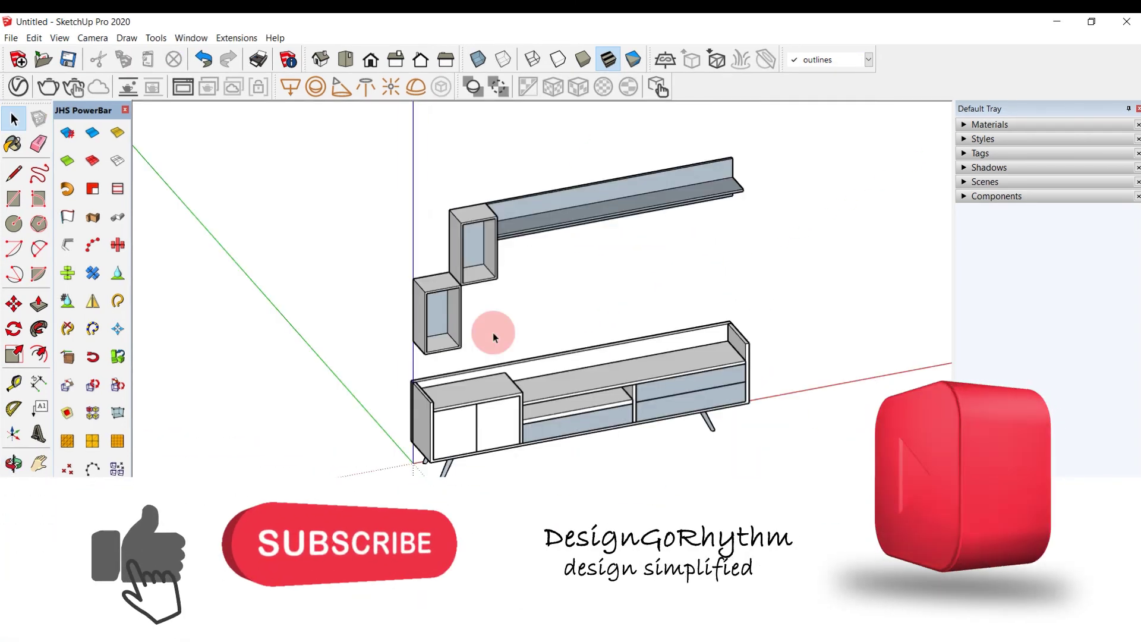